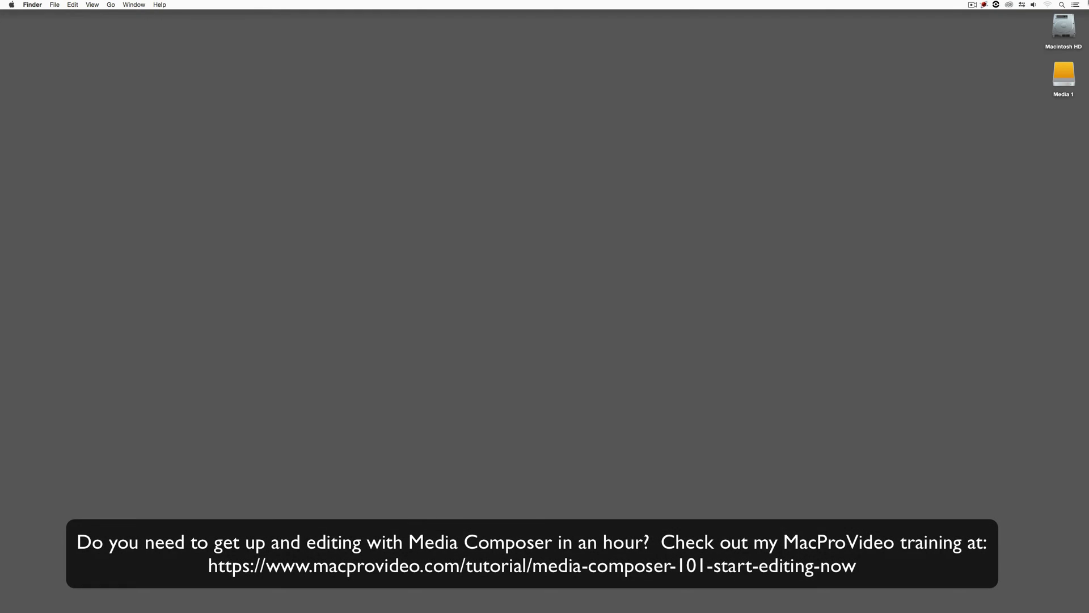
Switch to Media Composer and display the project's Settings list
key(super+Tab)
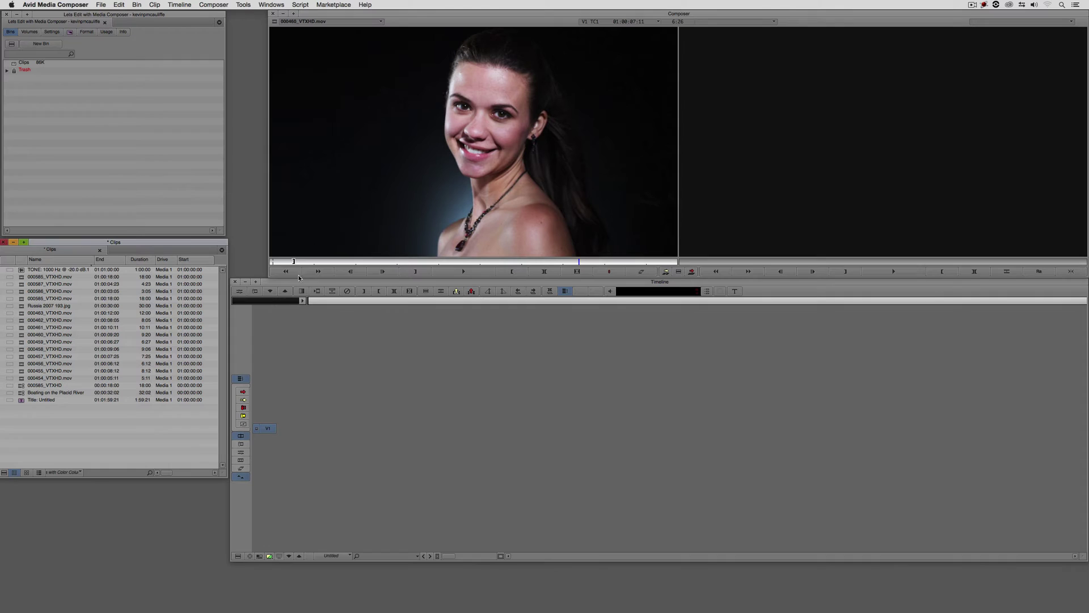
click(52, 32)
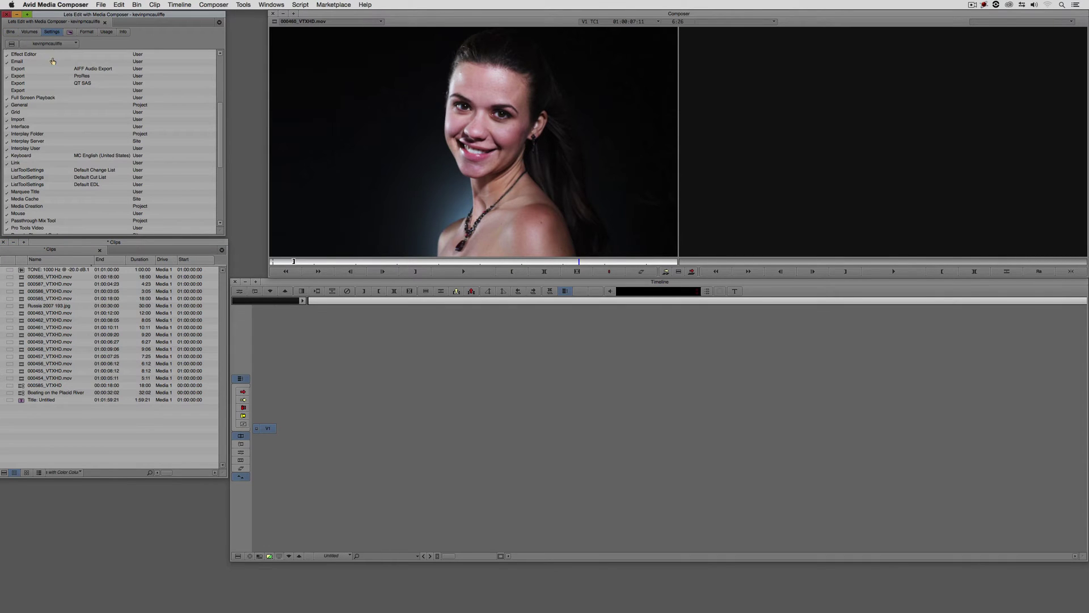
In Interface settings, enable a pink custom Timeline background, custom Project background and custom Bin backgrounds
double_click(21, 127)
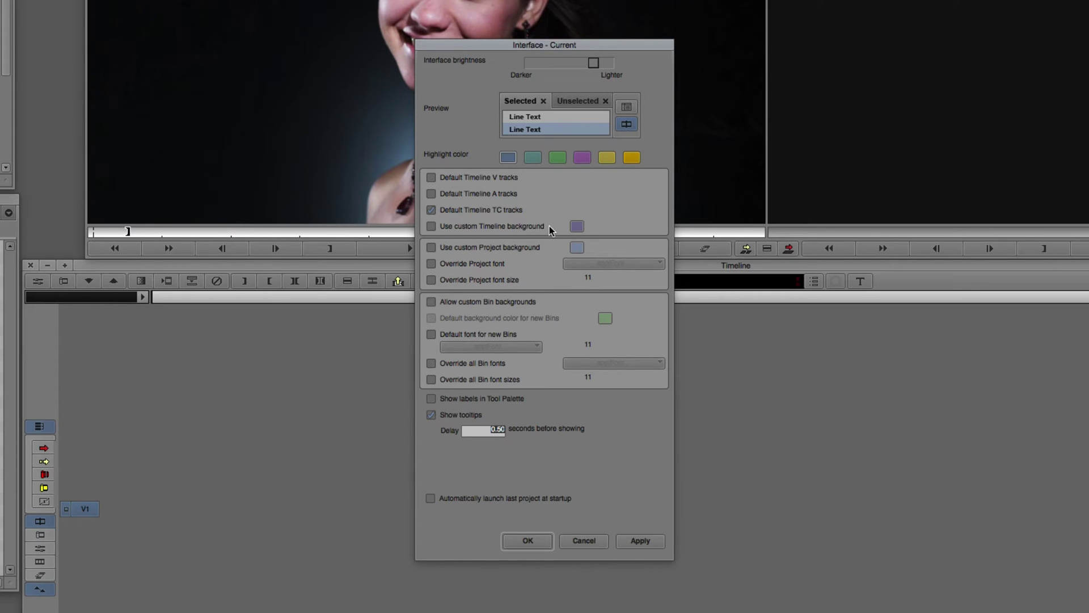
click(431, 226)
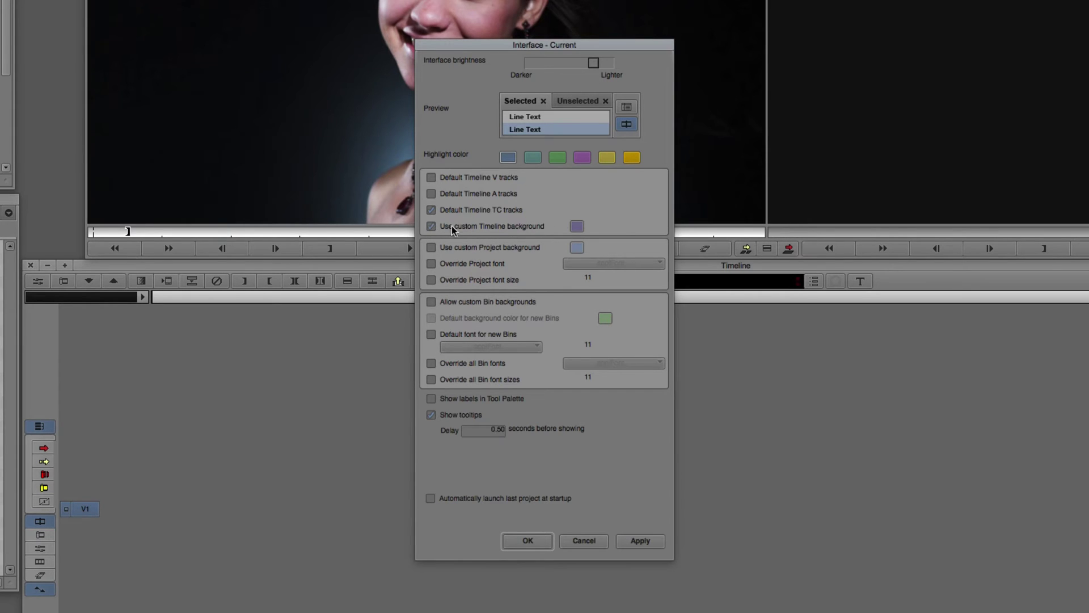
click(576, 227)
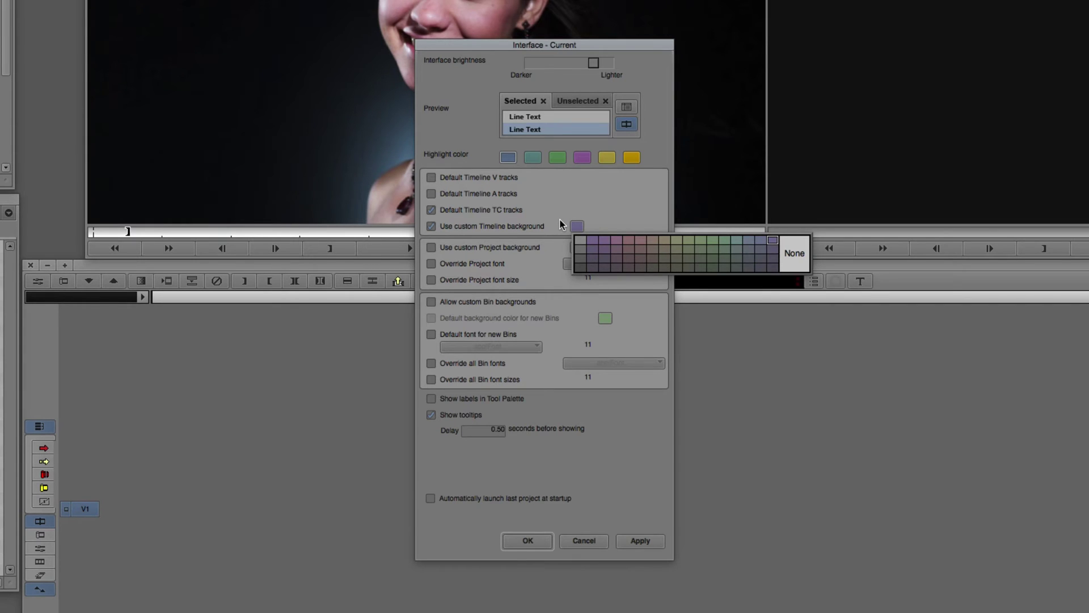
click(618, 240)
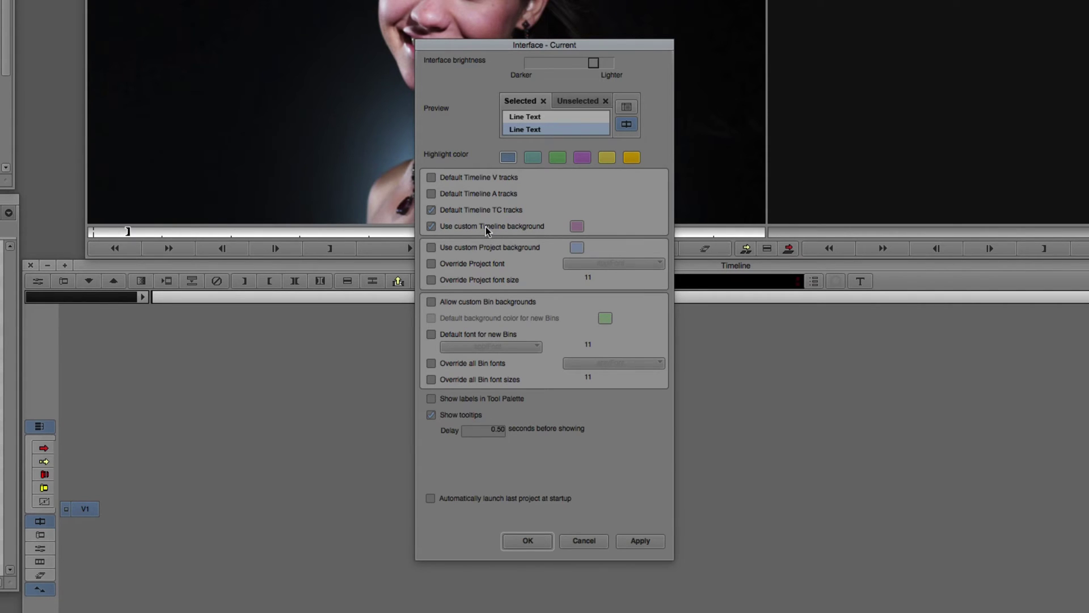
click(431, 248)
click(575, 249)
click(488, 302)
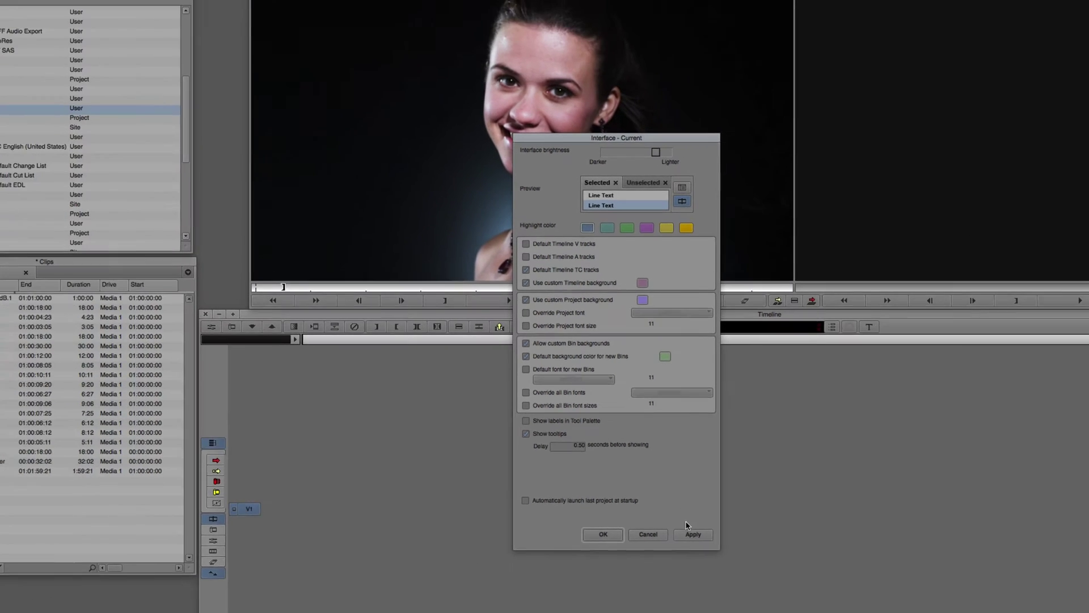
Apply and confirm the mauve timeline and purple project colours, then create a new bin
click(636, 541)
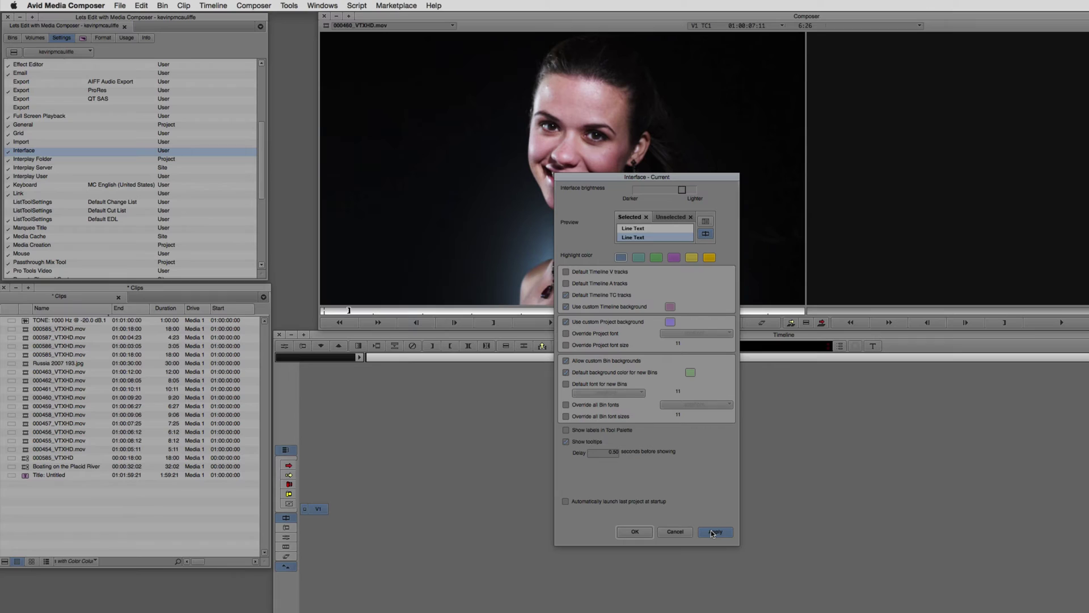
click(712, 532)
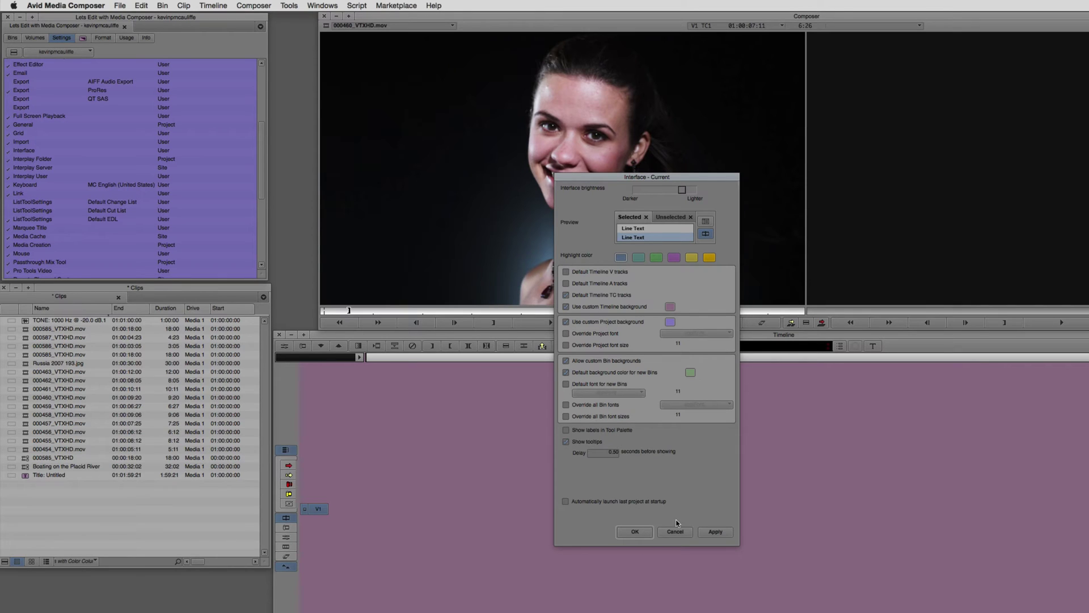
click(635, 532)
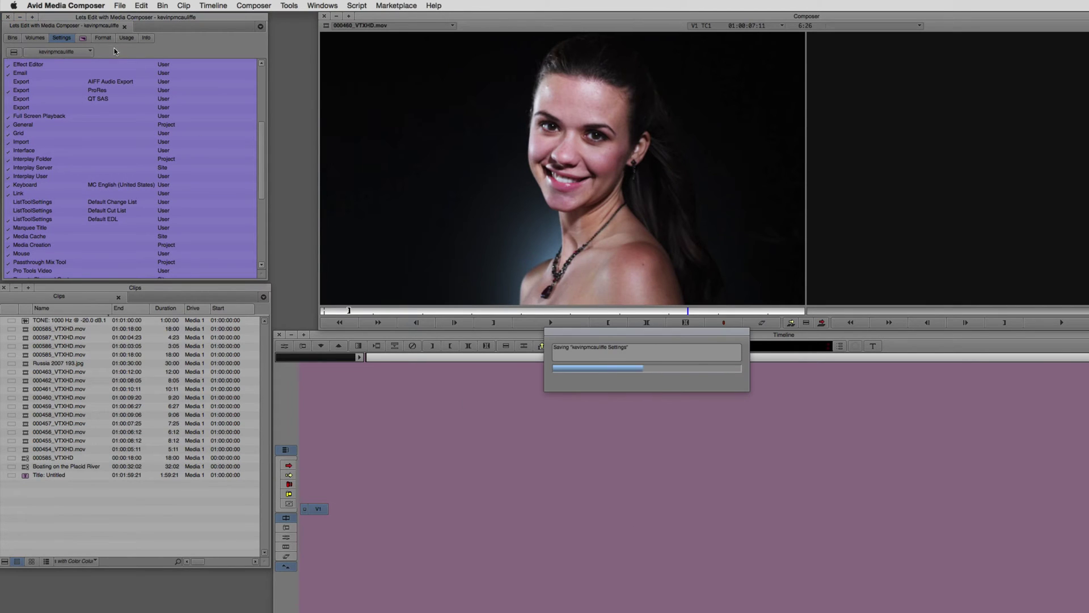
click(13, 38)
click(46, 53)
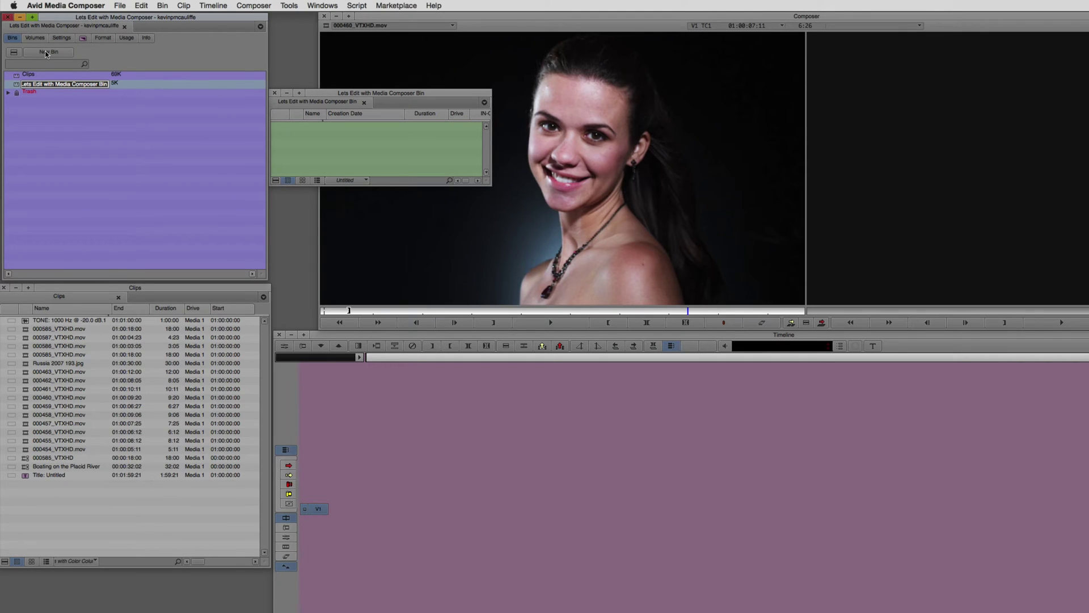
Name and close the new bin, then give the Clips bin a khaki background
click(275, 93)
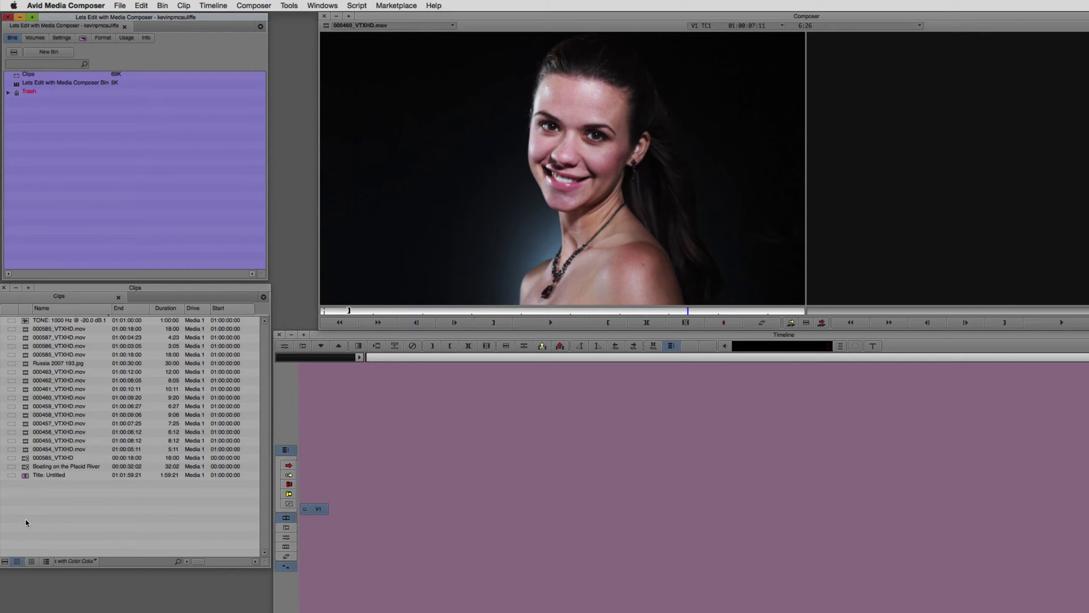
click(4, 564)
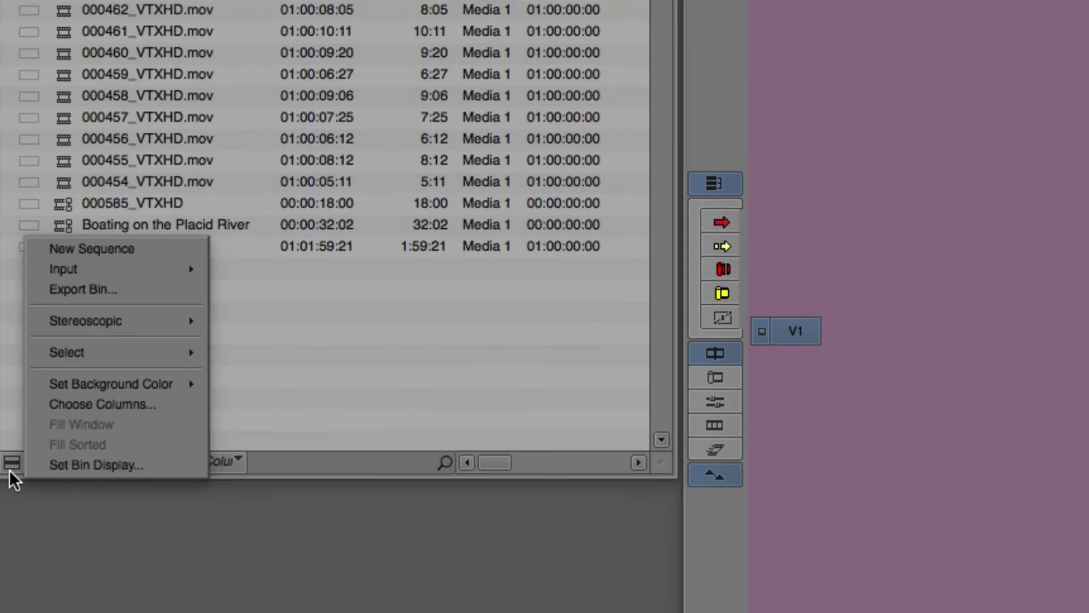
mouse_move(46, 529)
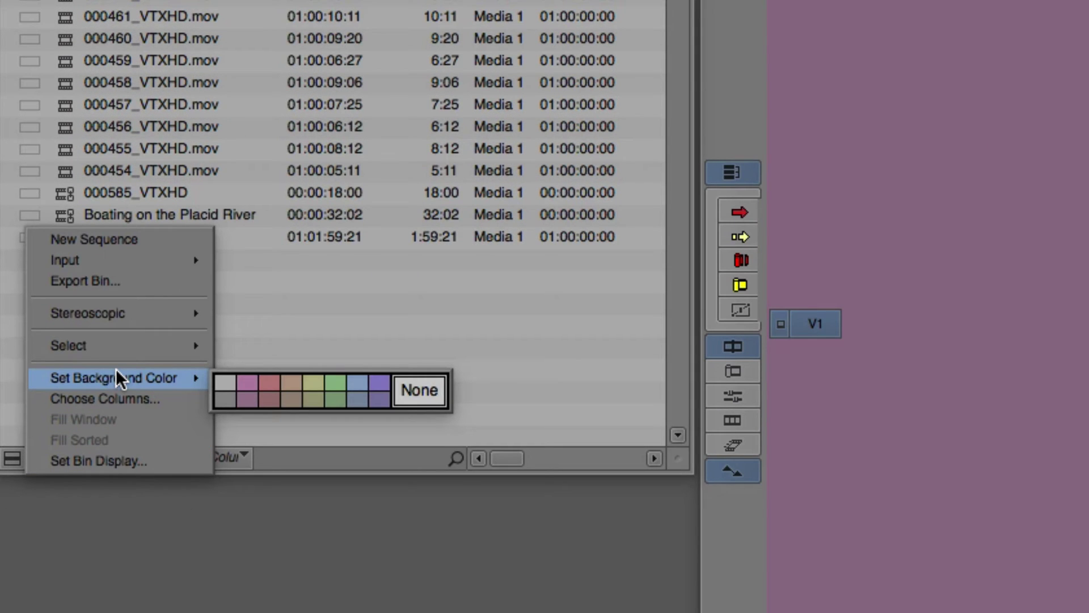
click(298, 388)
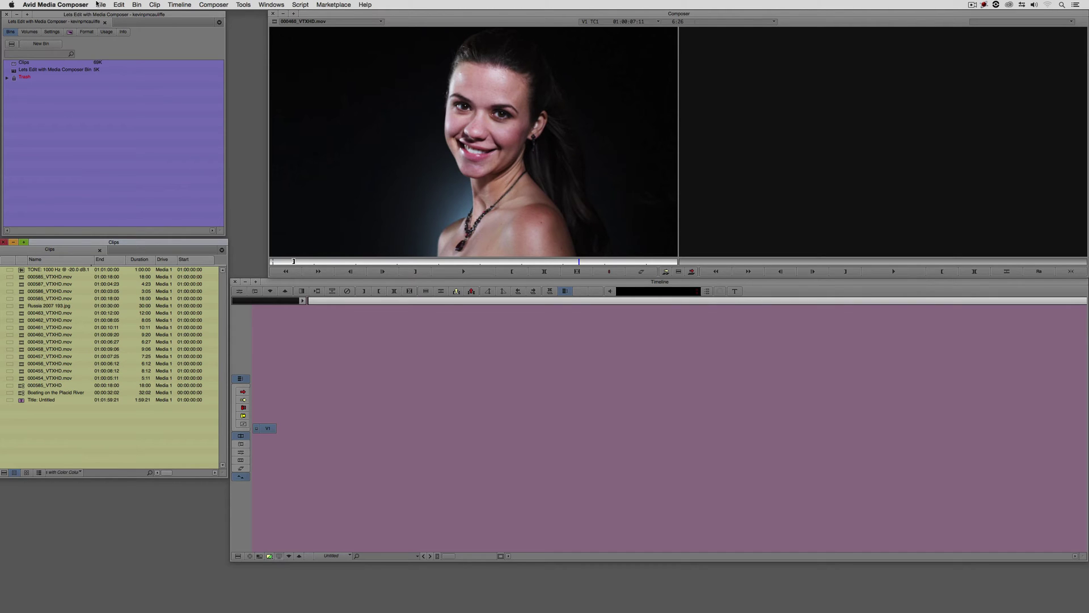
Turn off the custom Timeline and Project backgrounds in Interface settings and apply the change
click(149, 4)
click(150, 4)
click(49, 32)
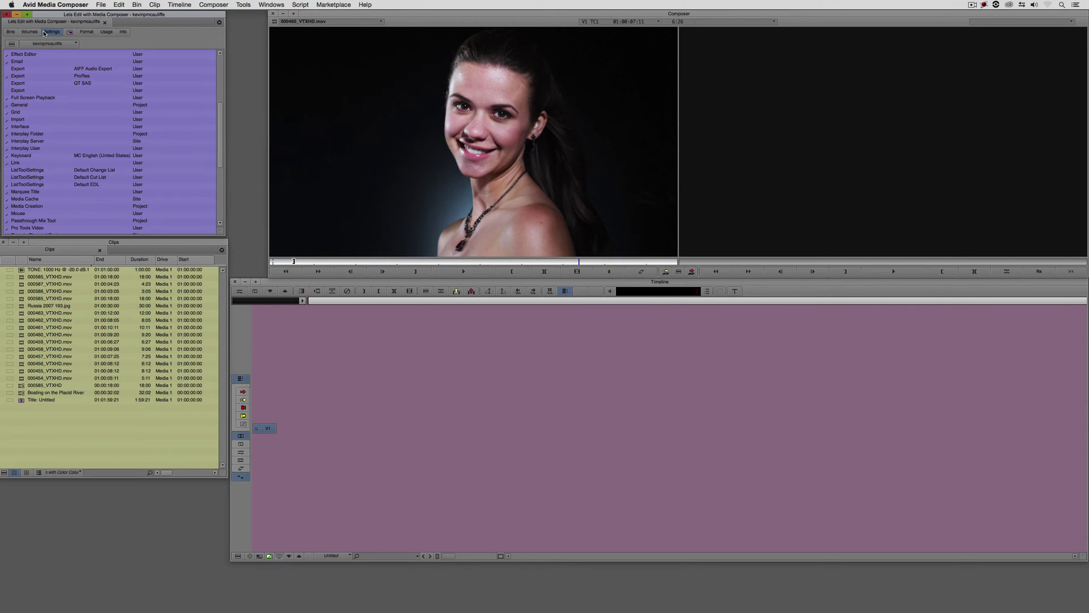
double_click(29, 121)
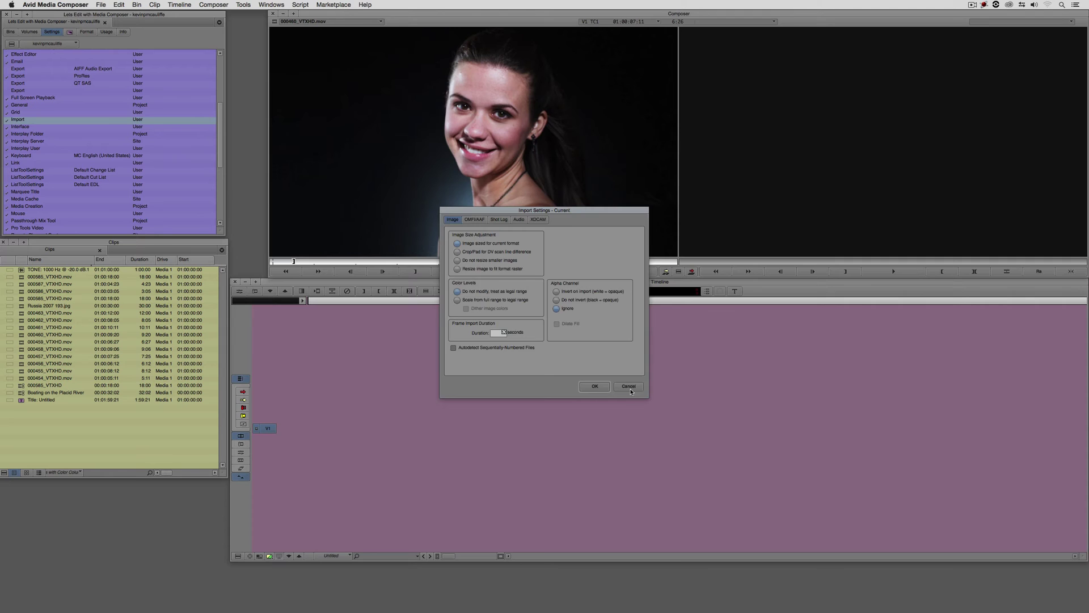
click(629, 386)
double_click(20, 126)
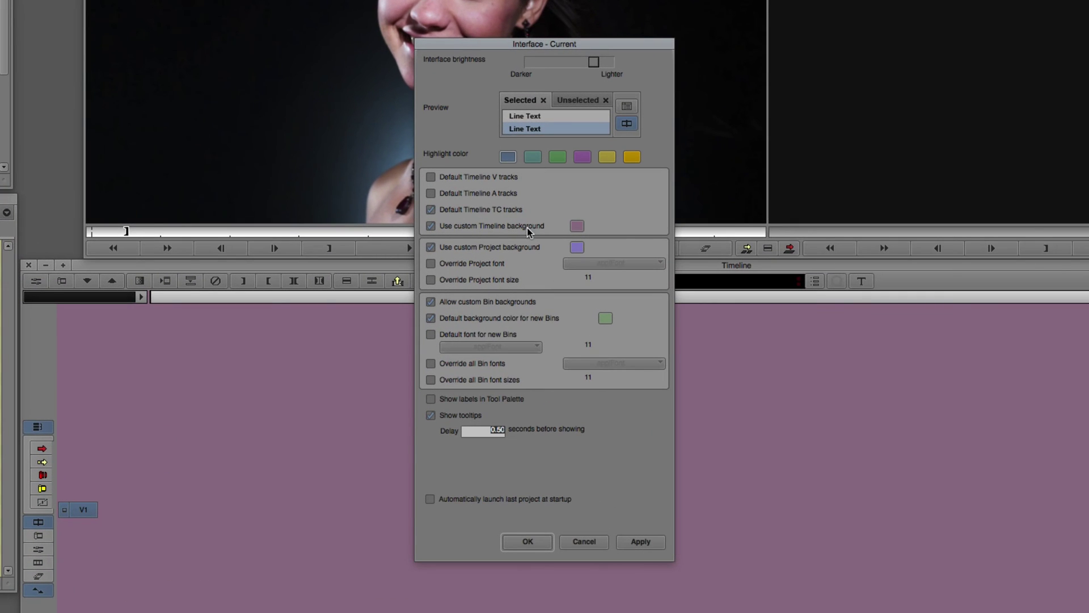
click(509, 227)
click(431, 301)
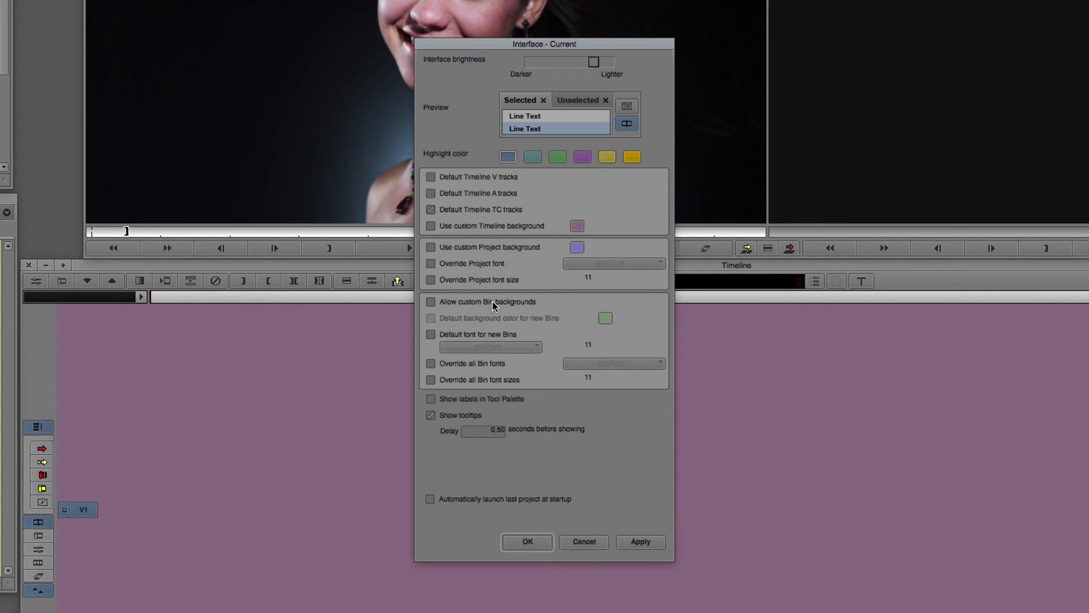
click(452, 306)
click(641, 540)
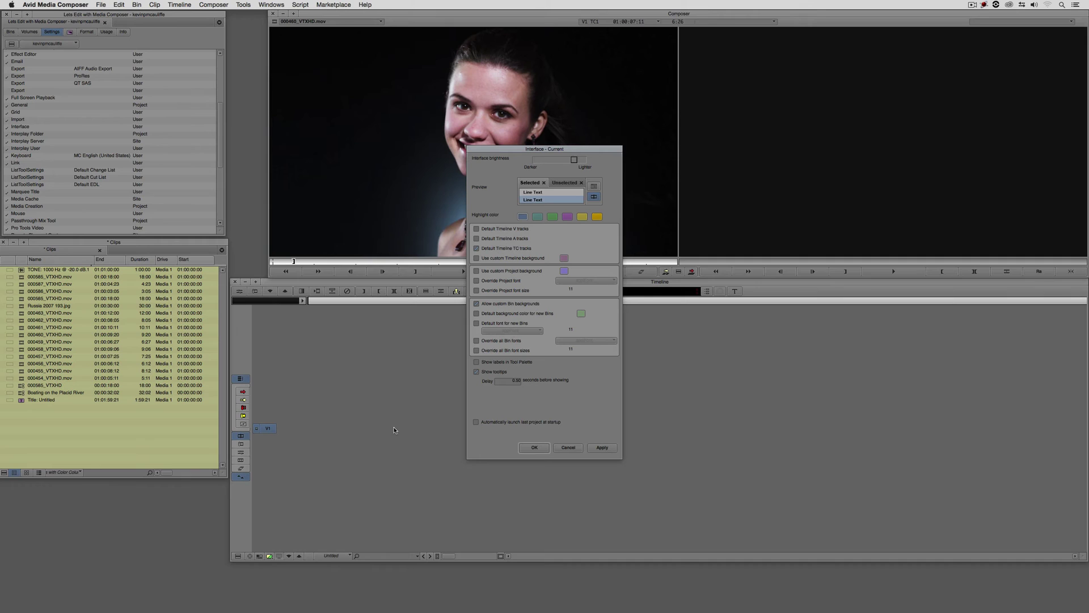
click(535, 448)
Set the Clips bin background colour to None
click(8, 474)
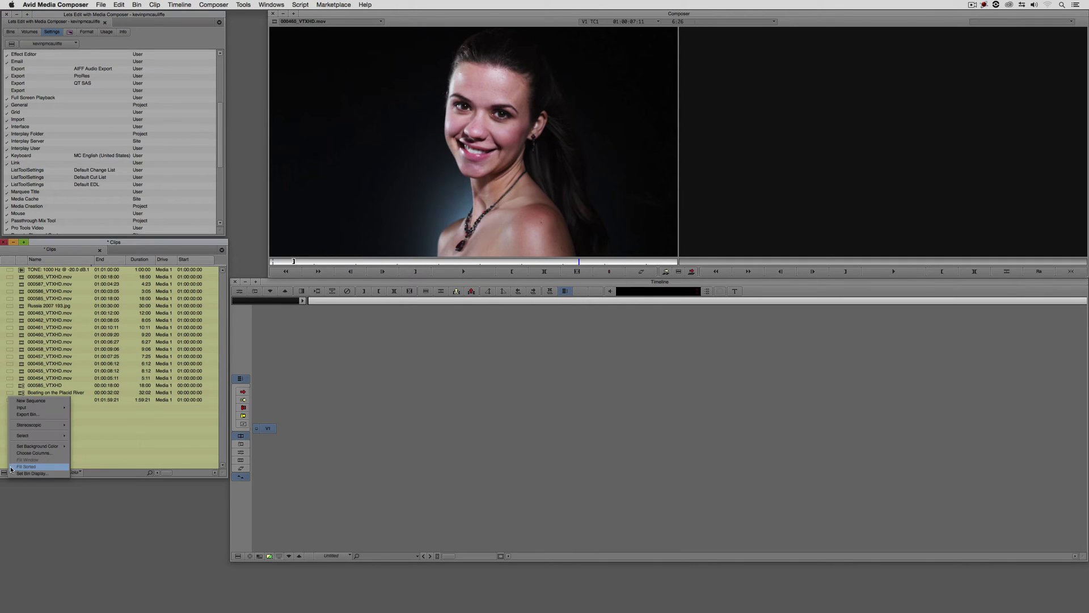
mouse_move(73, 445)
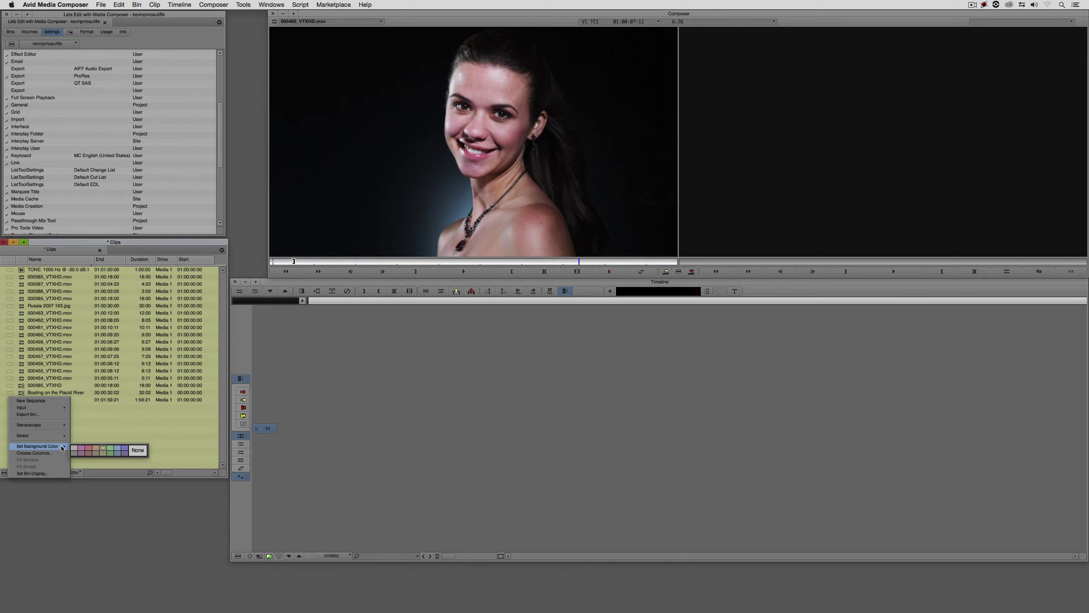
click(137, 447)
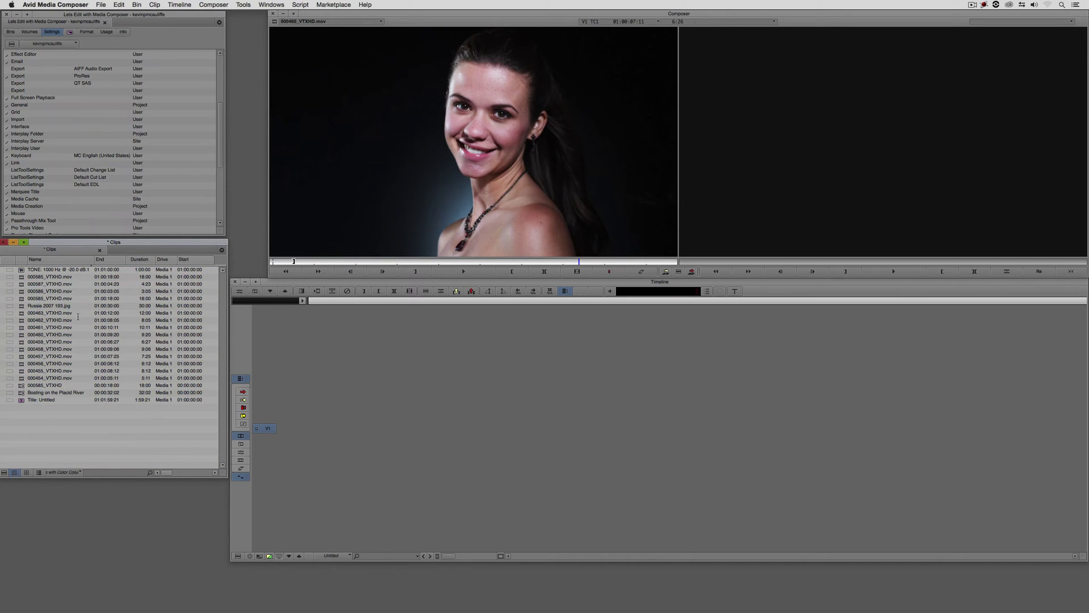
Select clip 000586_VTXHD.mov and apply a green interface highlight colour
click(22, 291)
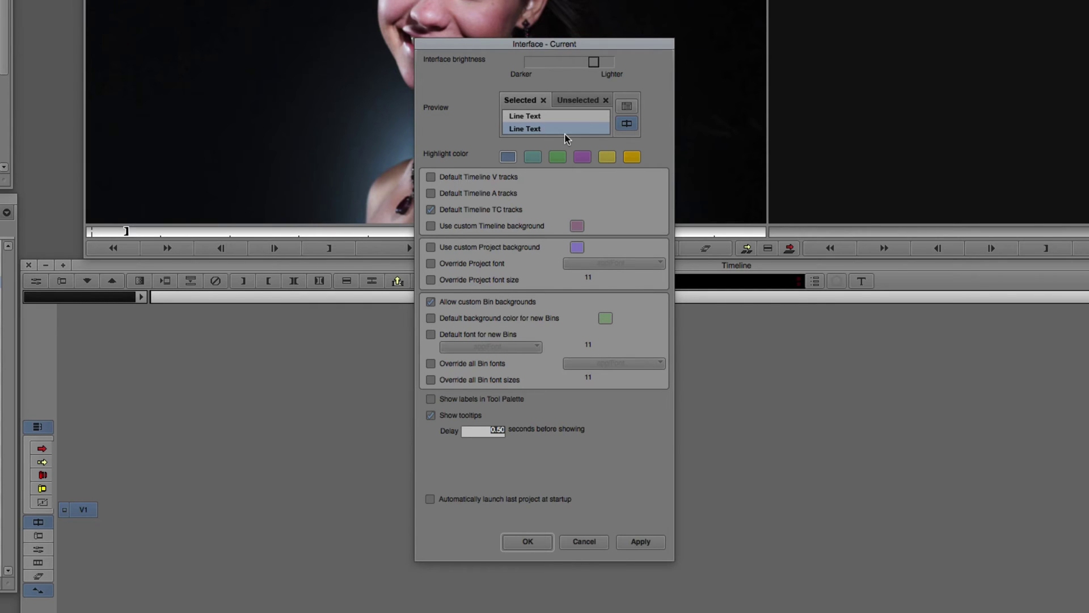
click(557, 157)
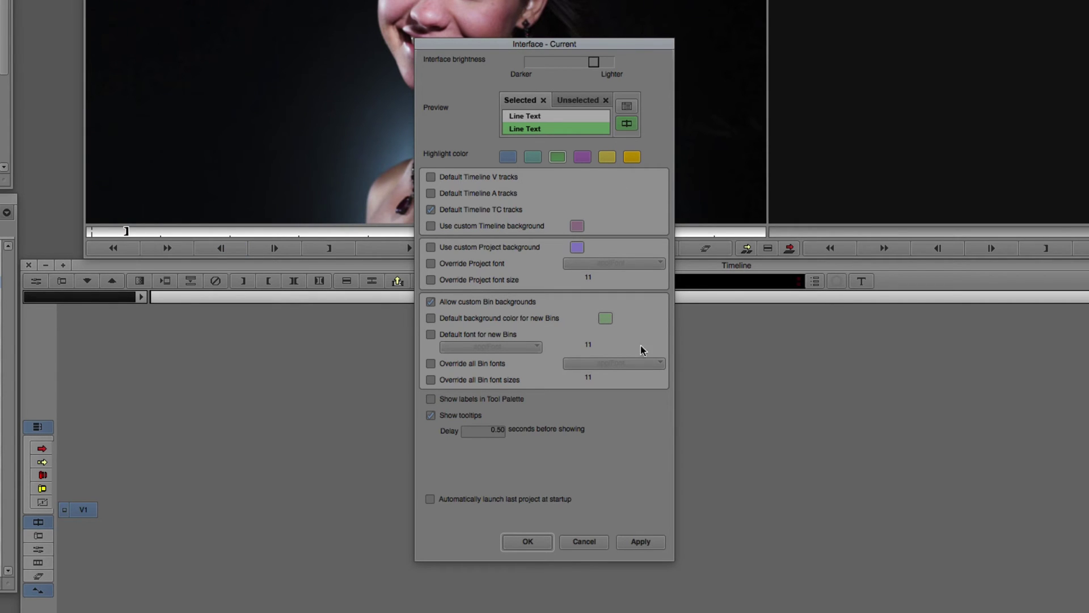
click(637, 543)
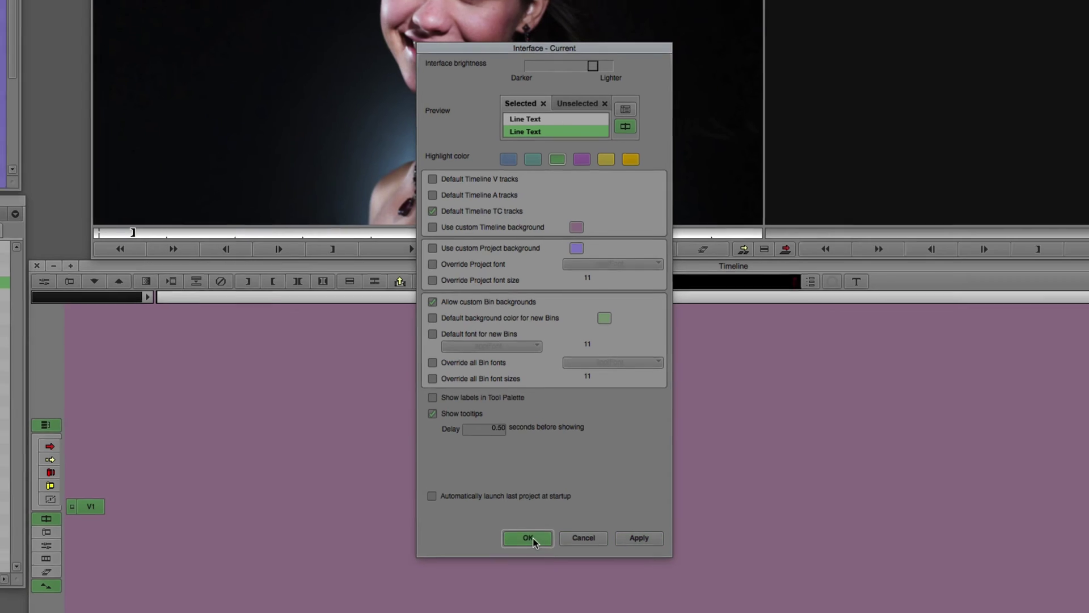
Accept the green highlight setting and close the Interface - Current dialog
click(528, 541)
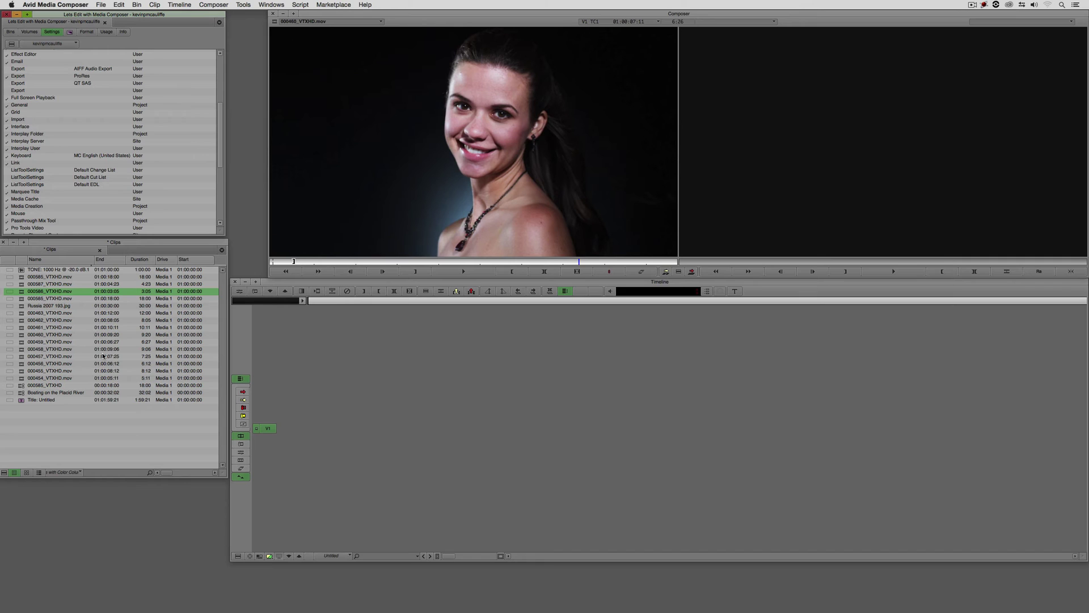
Splice clip 000461 into a new sequence and switch the highlight colour to blue
drag(20, 327, 361, 217)
key(v)
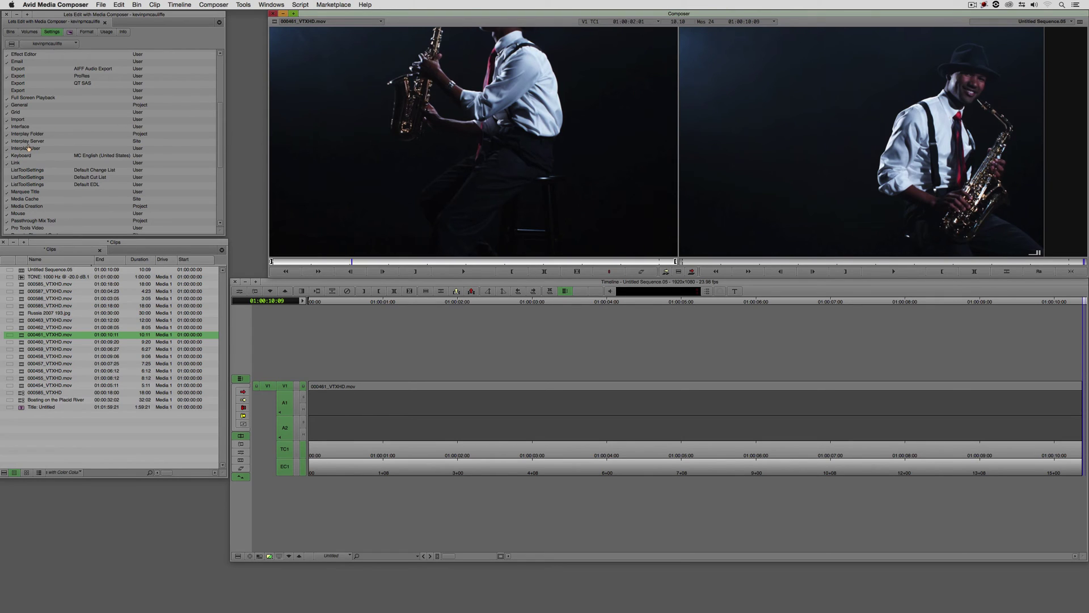
double_click(23, 127)
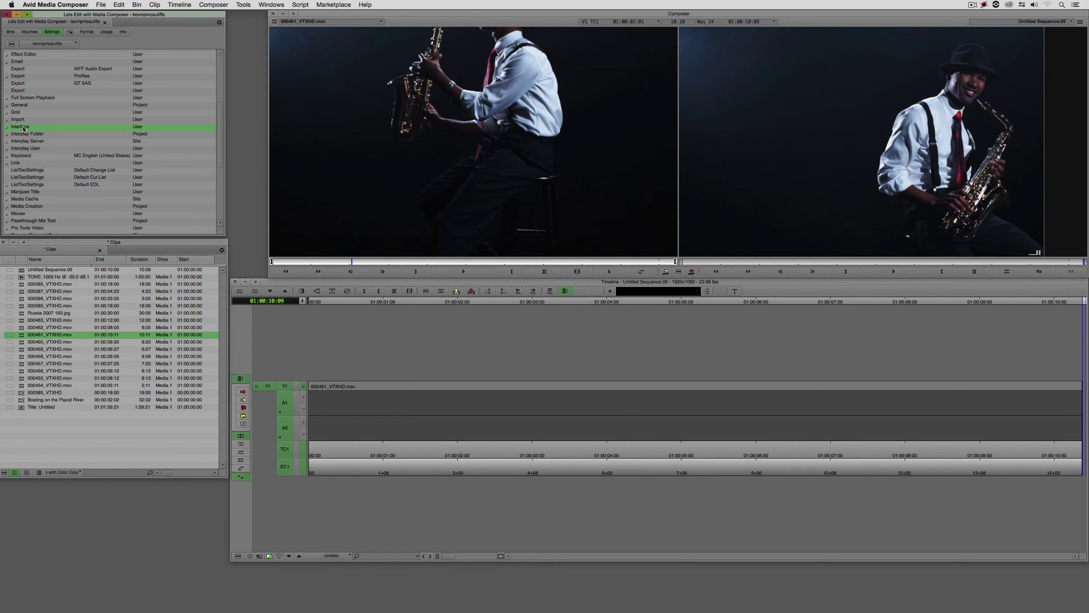
click(523, 216)
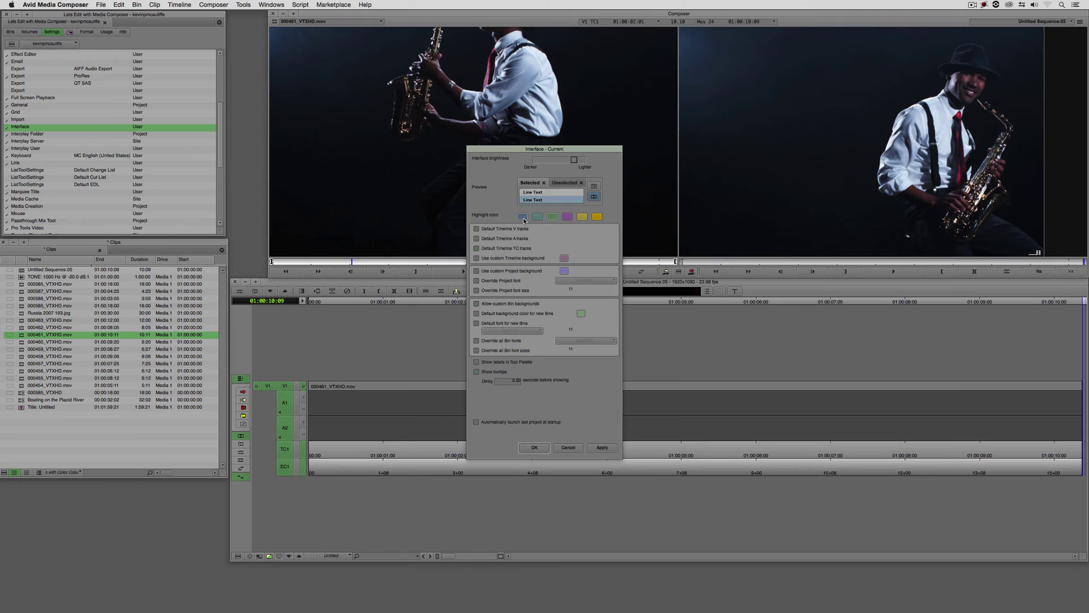
click(603, 448)
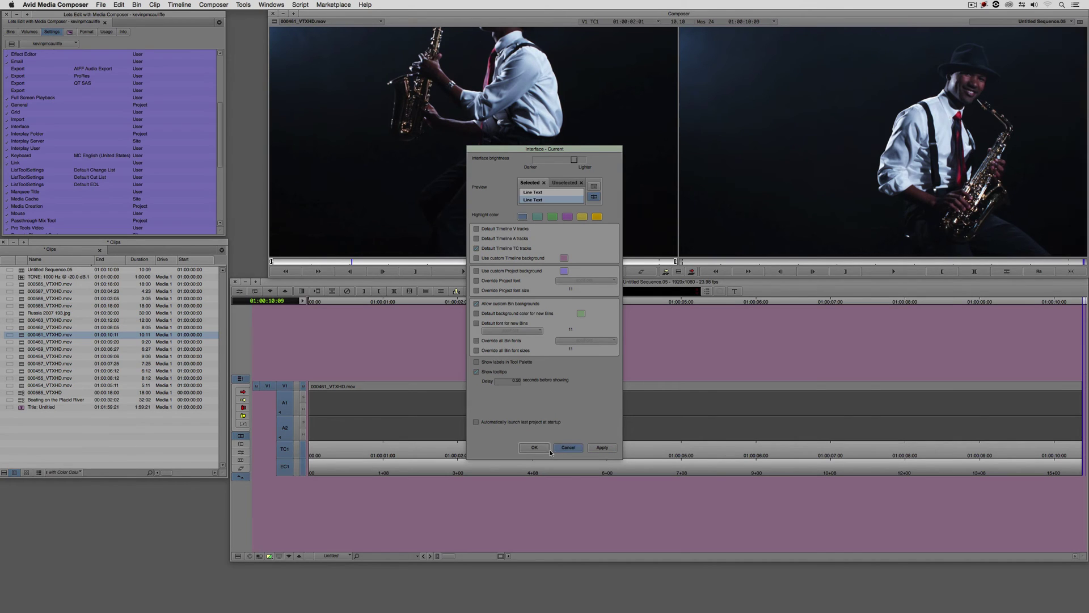
click(534, 447)
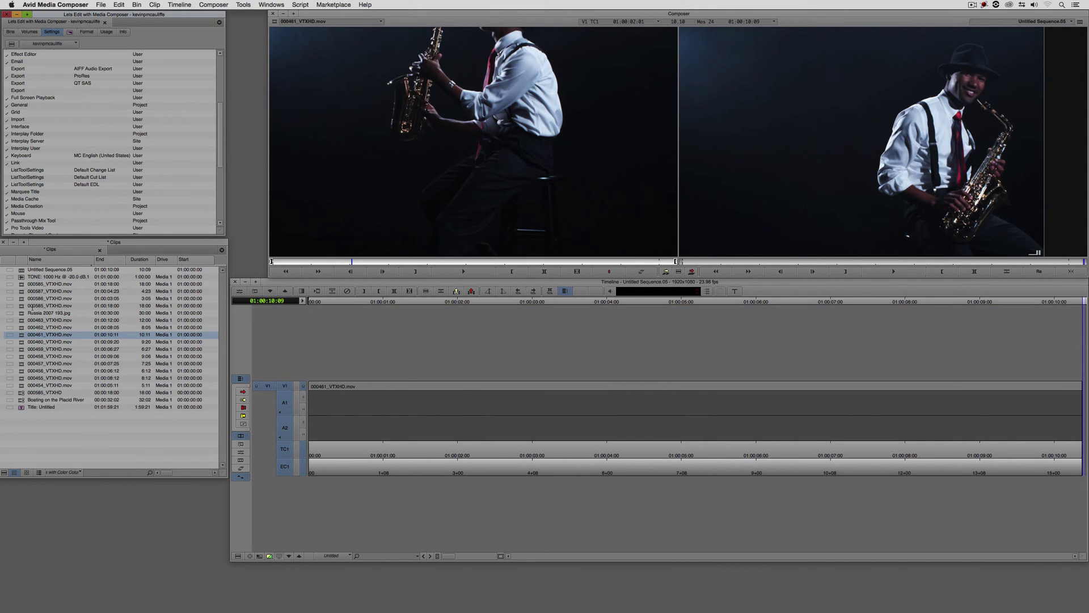
Stack clip 000462 on a new V2 track and clip 000460 on V3
drag(40, 327, 279, 252)
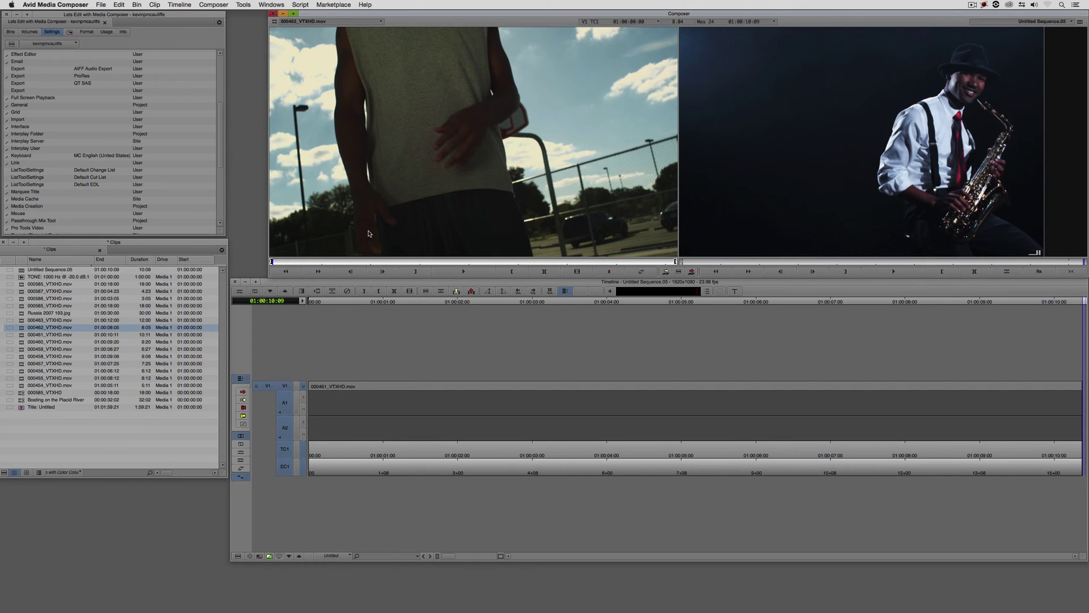
drag(385, 184, 341, 382)
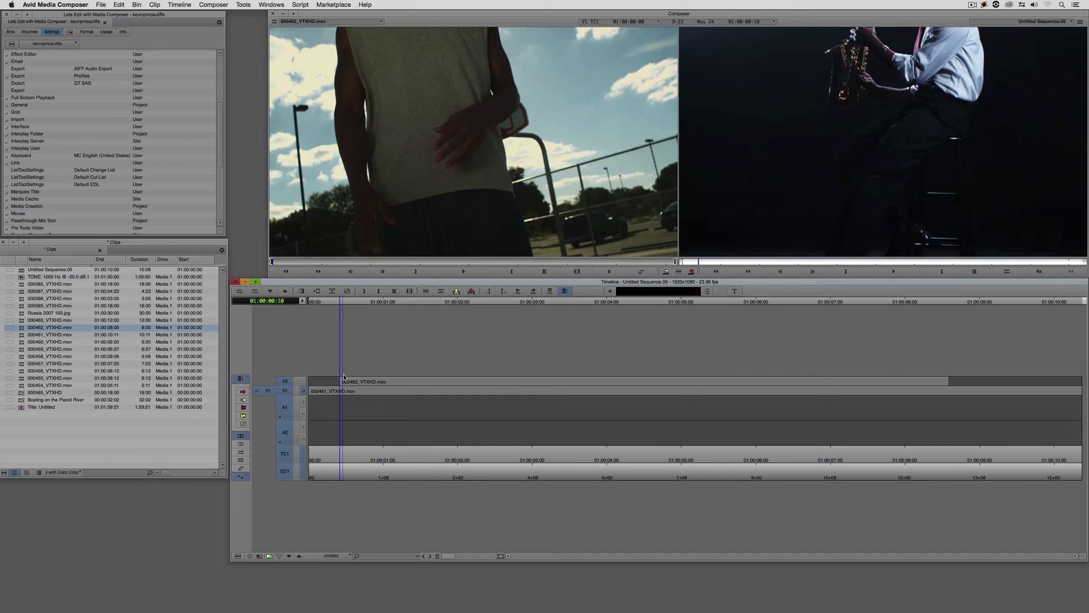
double_click(35, 327)
double_click(22, 318)
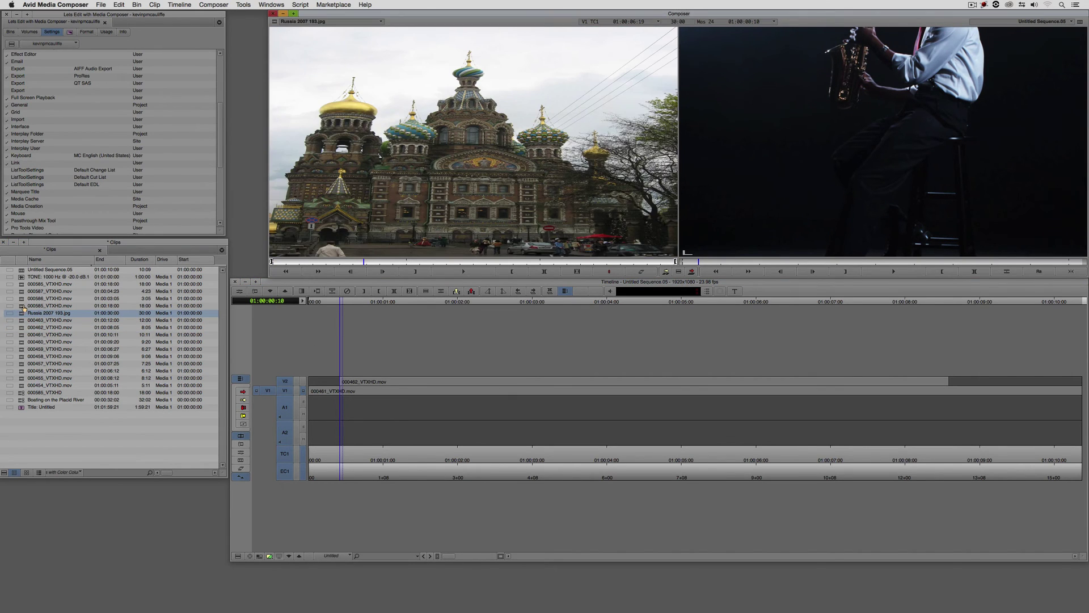
double_click(22, 306)
double_click(27, 298)
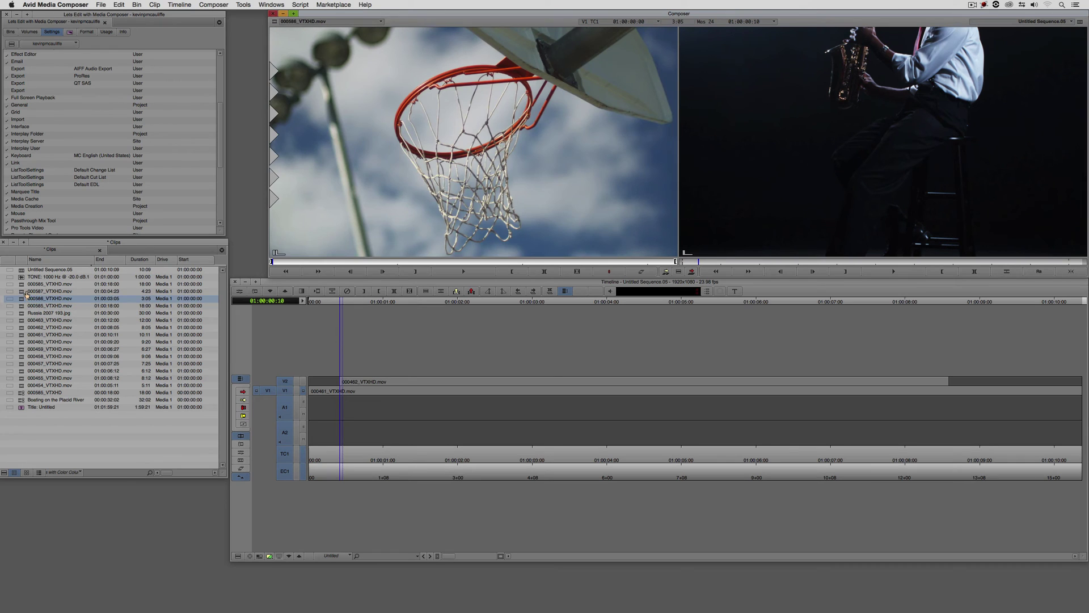
double_click(23, 291)
double_click(24, 283)
double_click(21, 337)
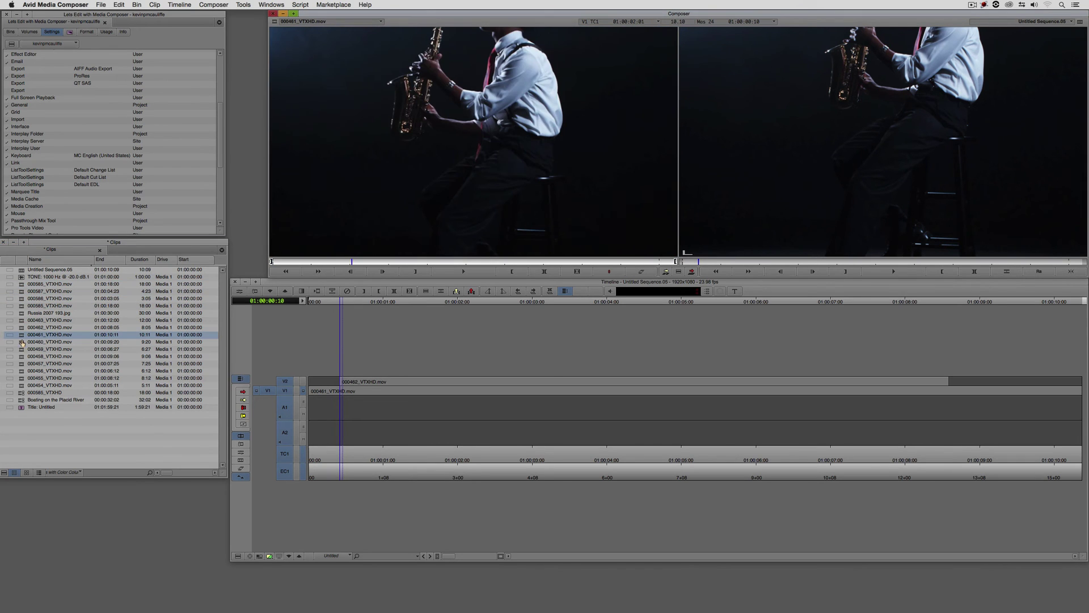
double_click(22, 342)
drag(350, 236, 344, 374)
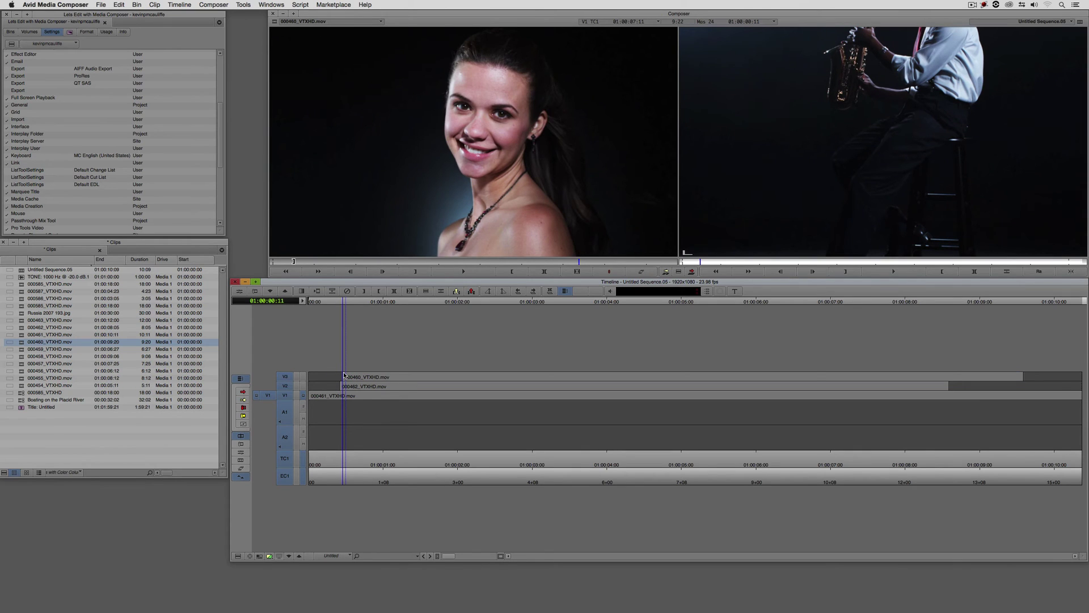
Stack clip 000457 on top as V4 and leave only V1 selected
click(23, 355)
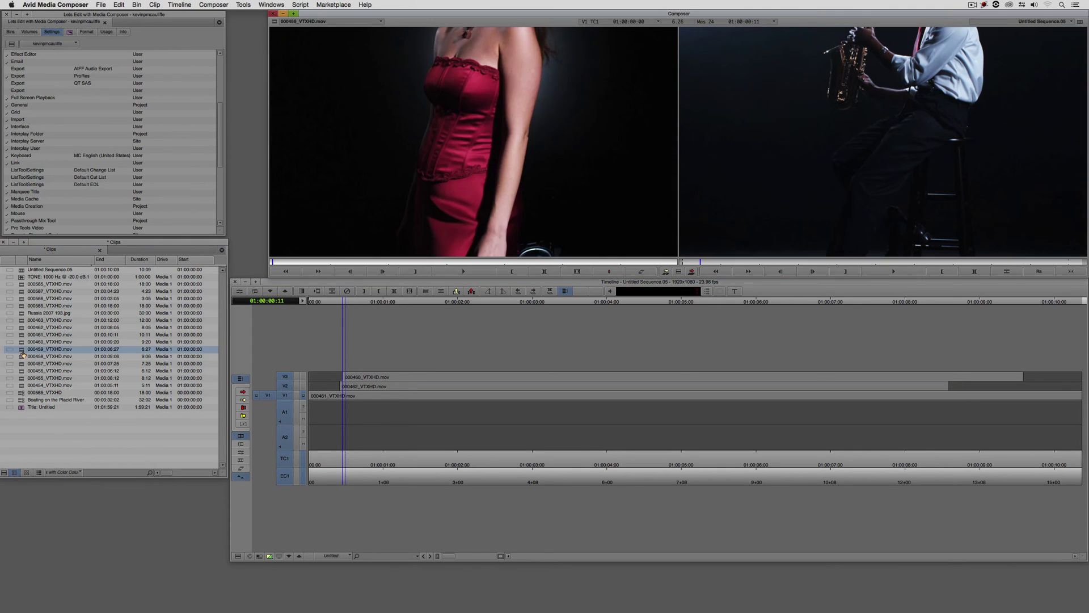
click(21, 364)
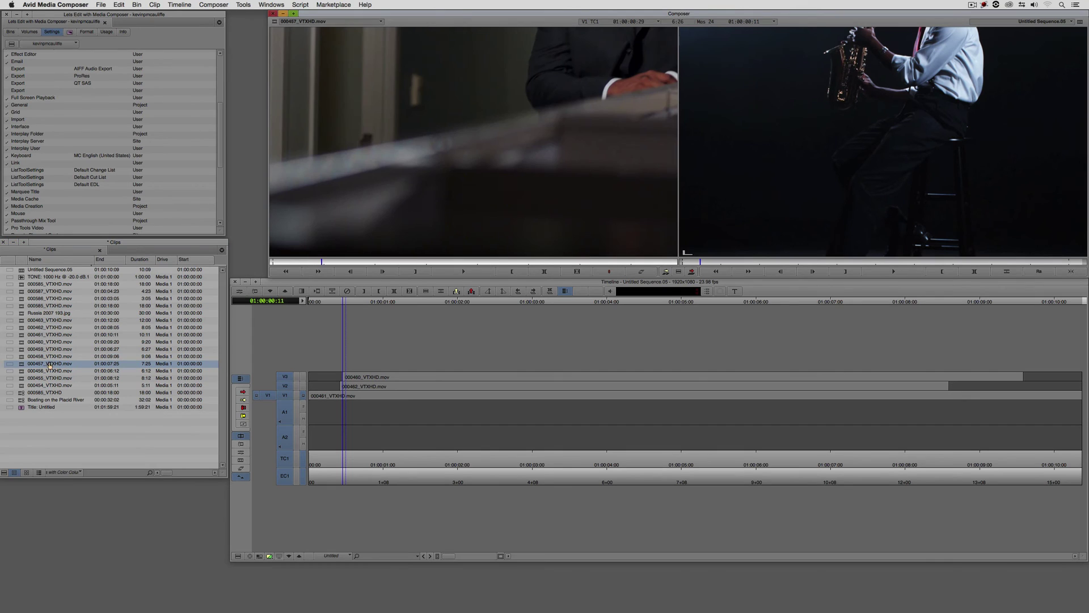
drag(444, 172, 362, 374)
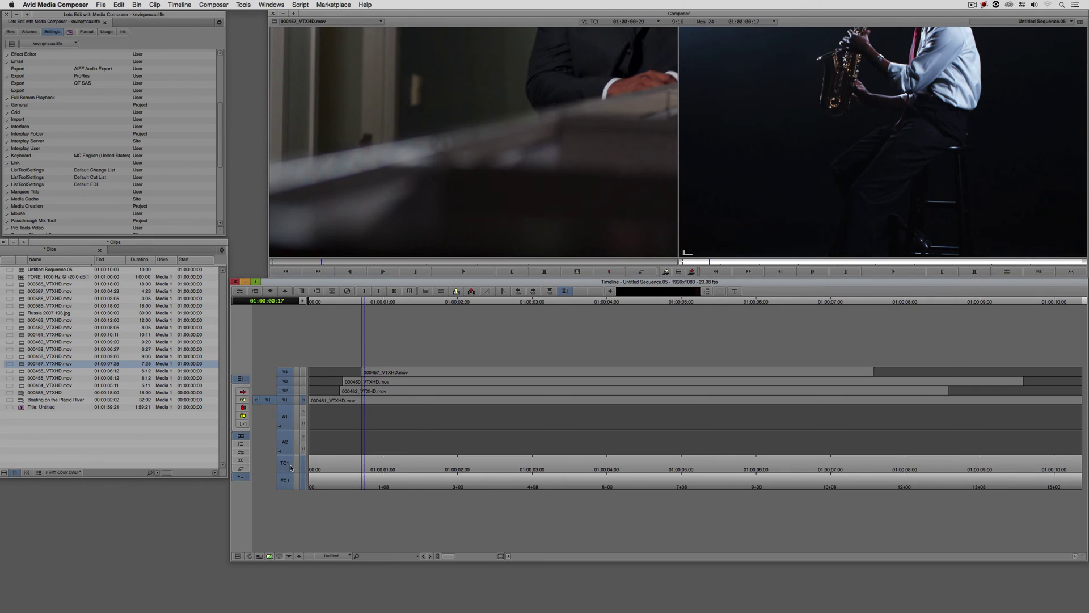
drag(285, 481, 285, 372)
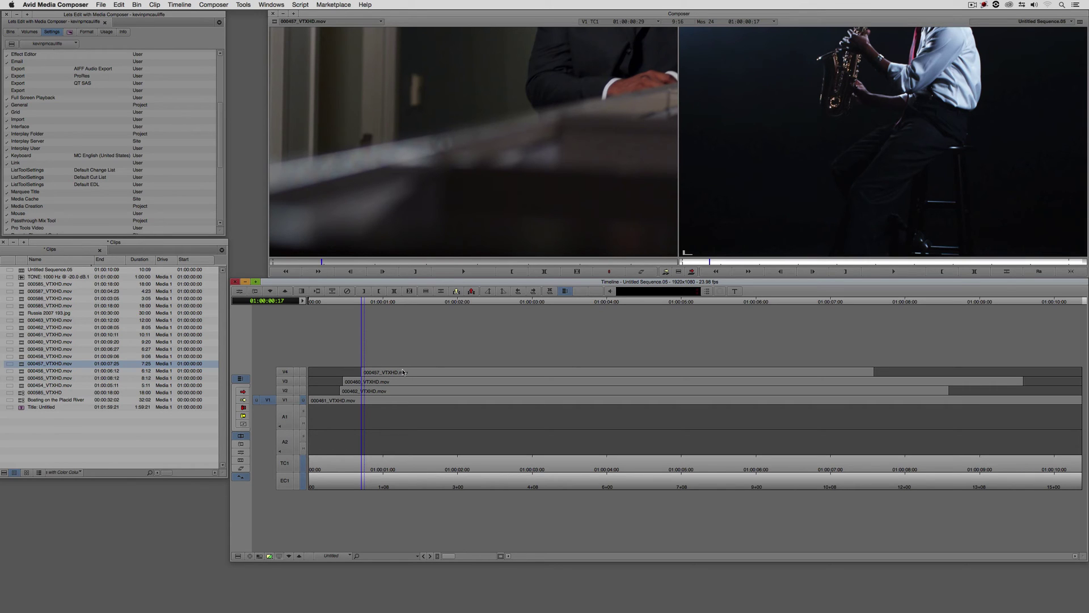
Colour track V1 green and track V2 magenta
click(285, 400)
click(238, 555)
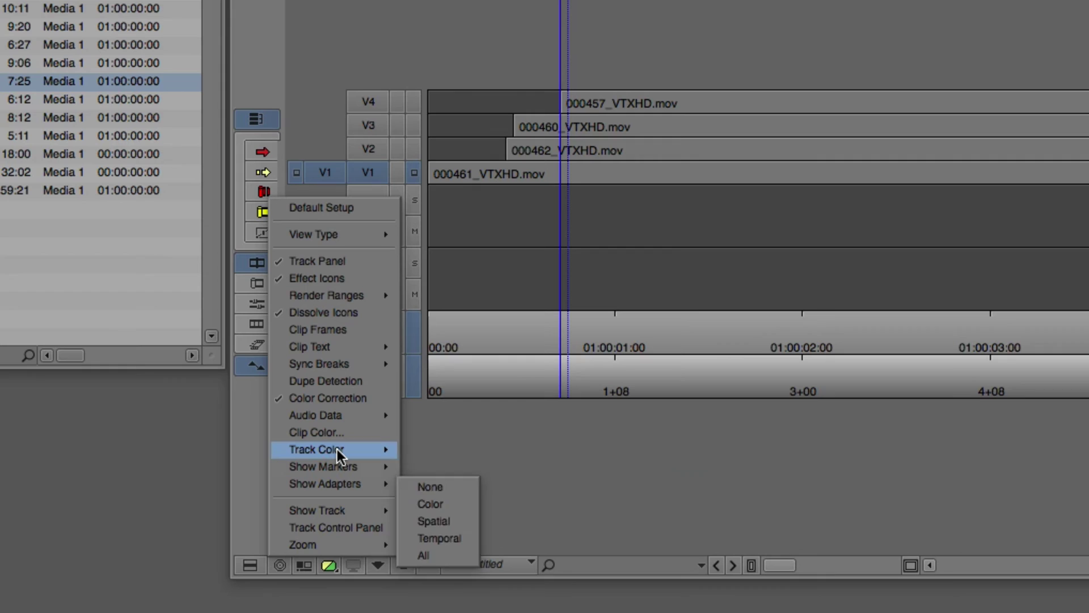
mouse_move(338, 453)
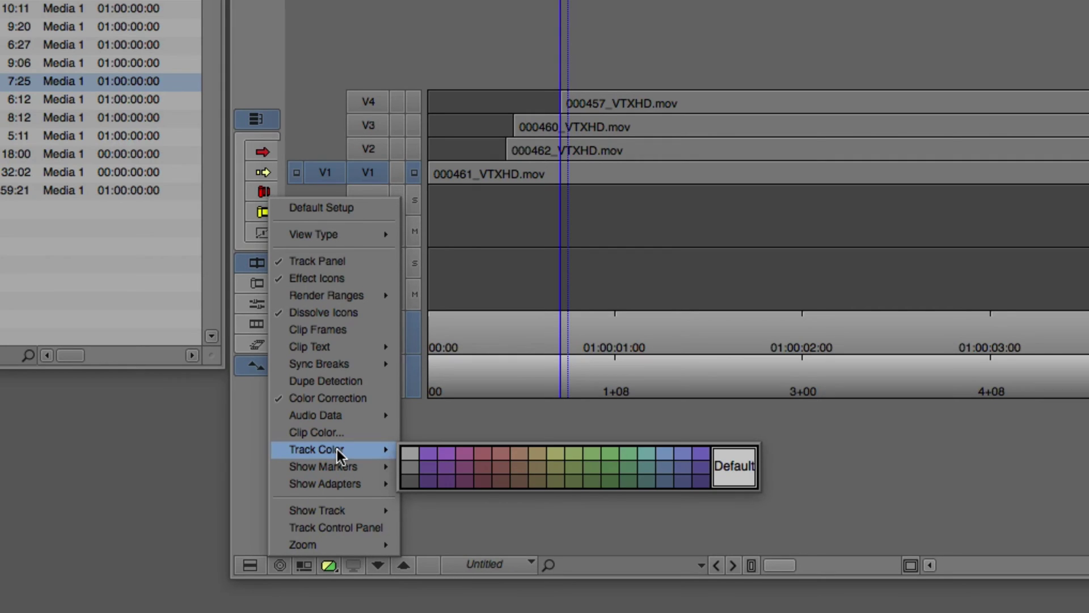
click(605, 451)
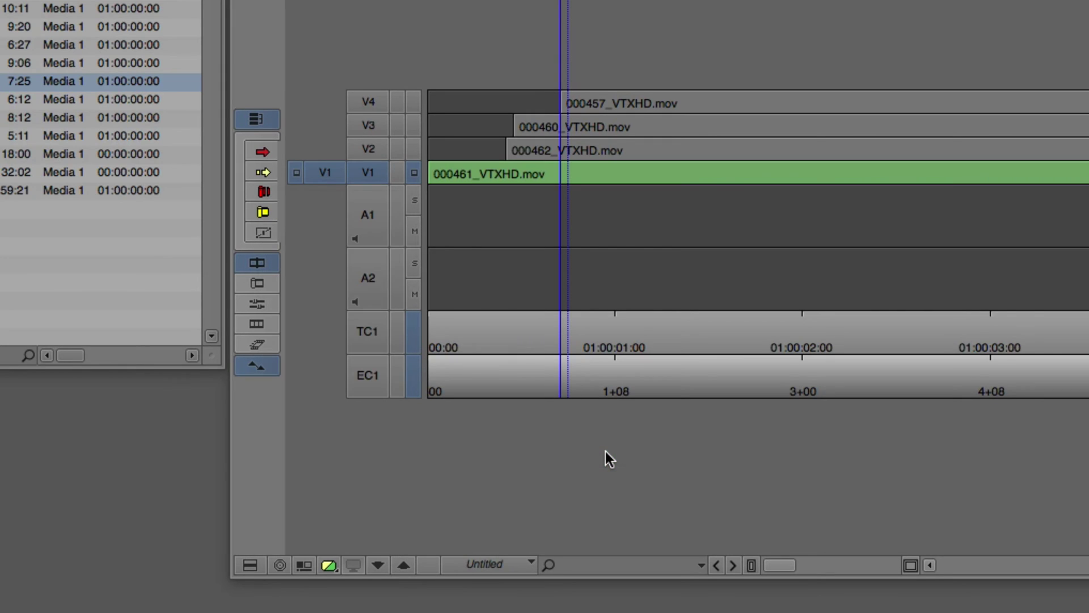
click(367, 150)
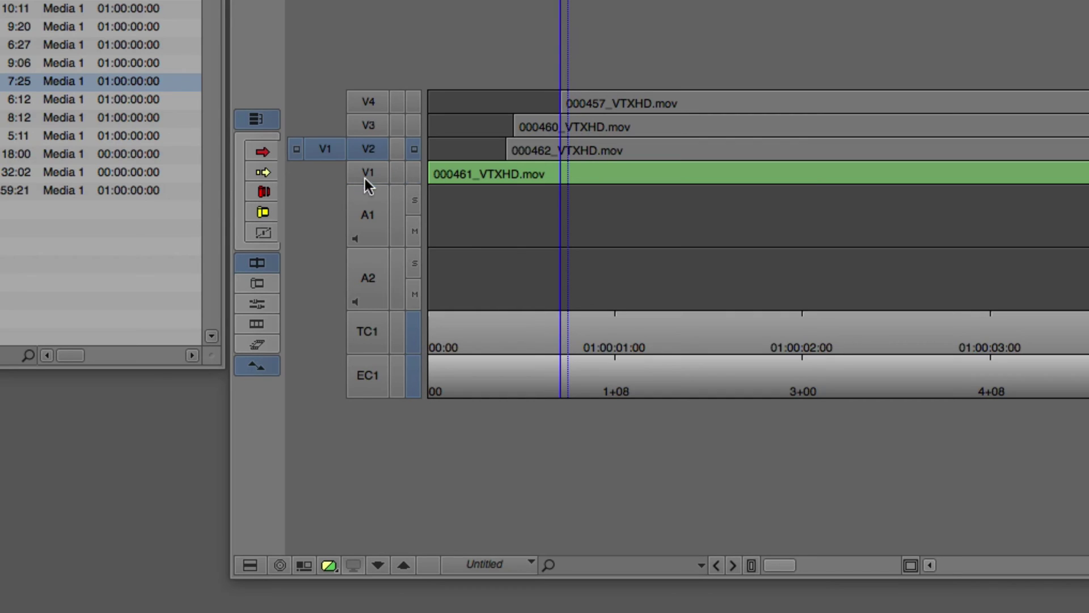
click(249, 566)
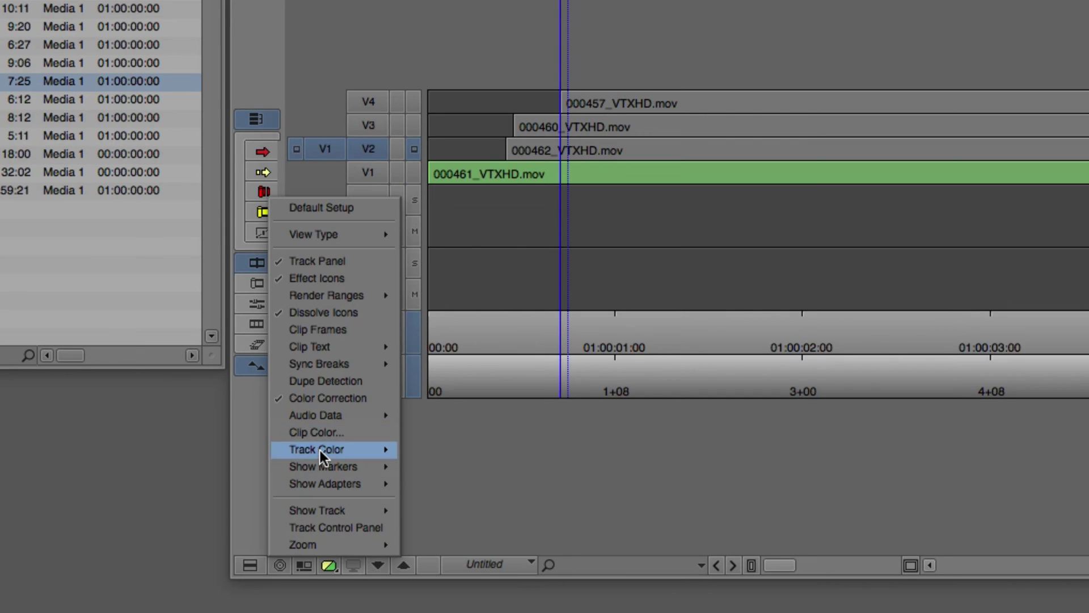
mouse_move(323, 451)
click(465, 454)
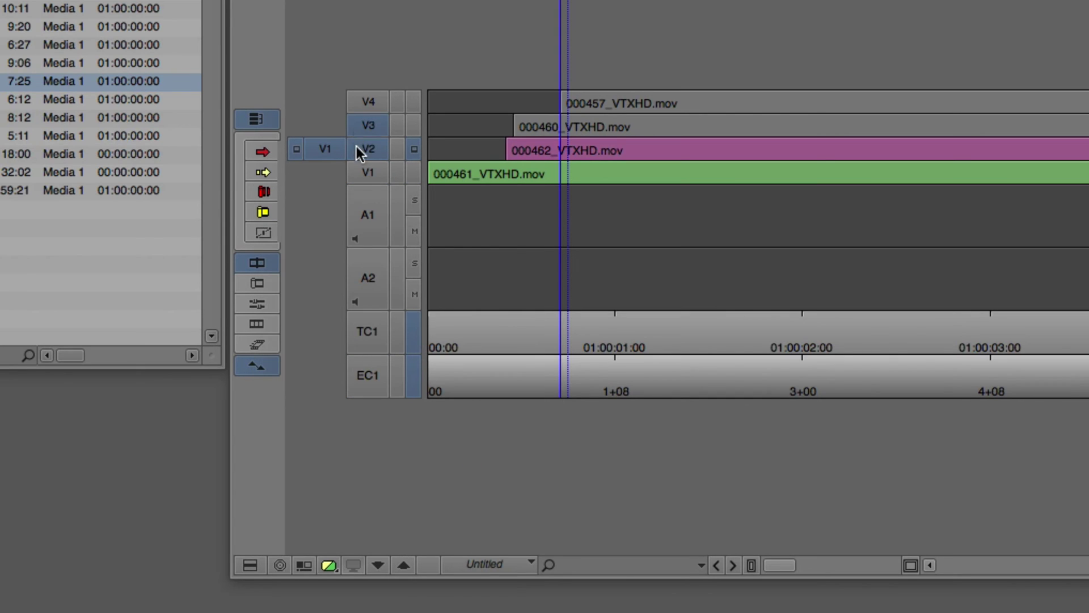
Colour track V3 blue and track V4 red
click(368, 125)
click(250, 564)
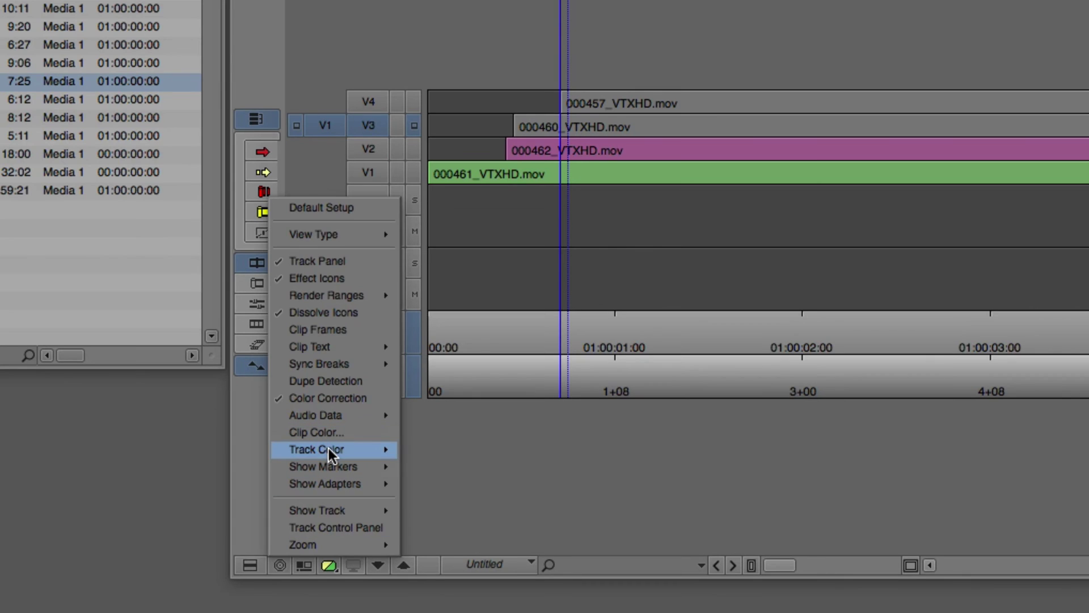
mouse_move(329, 451)
click(680, 477)
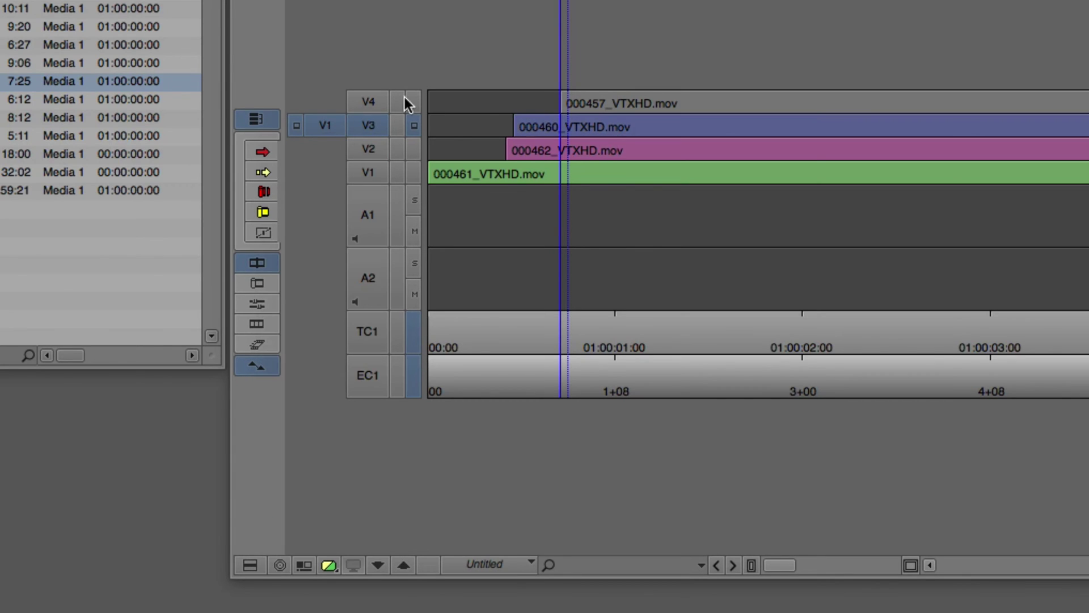
click(368, 102)
click(250, 565)
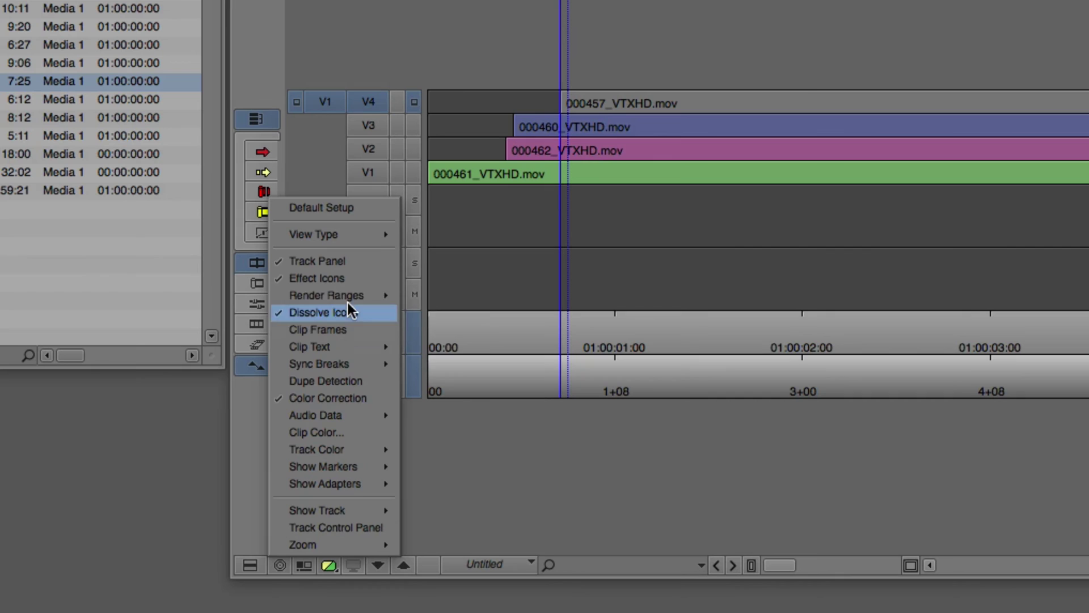
mouse_move(317, 451)
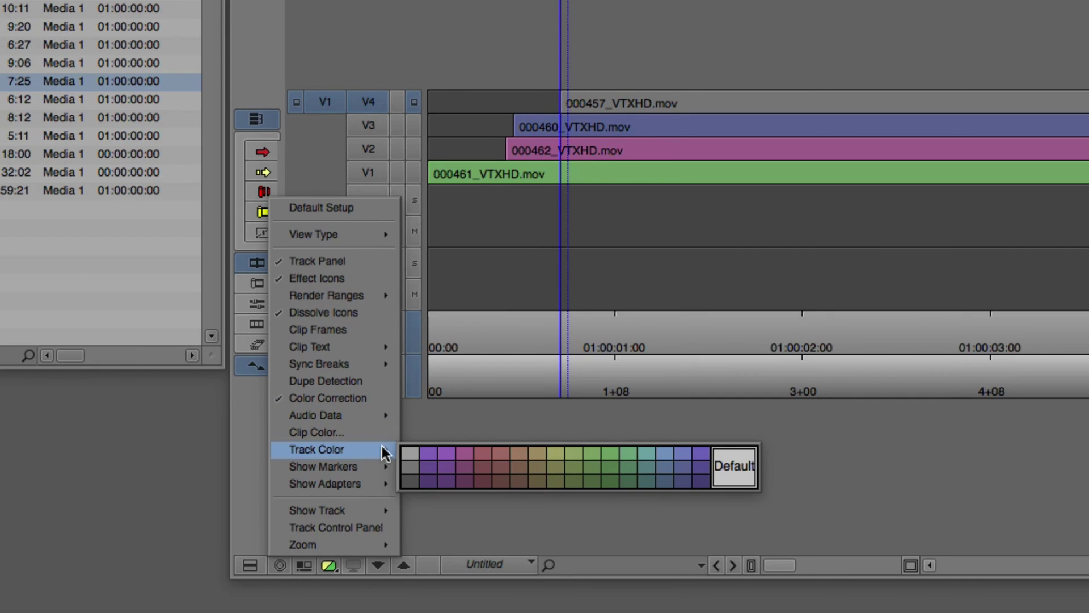
click(481, 457)
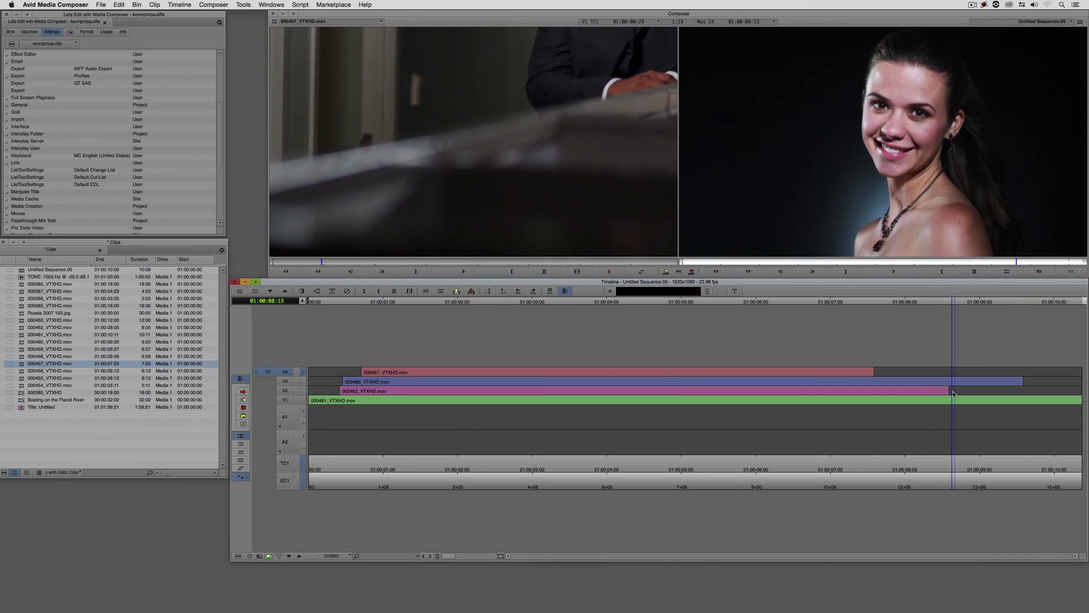
Edit clip 000456 in at 01:00:08:11, then drag it down onto V1 after 000461
click(941, 393)
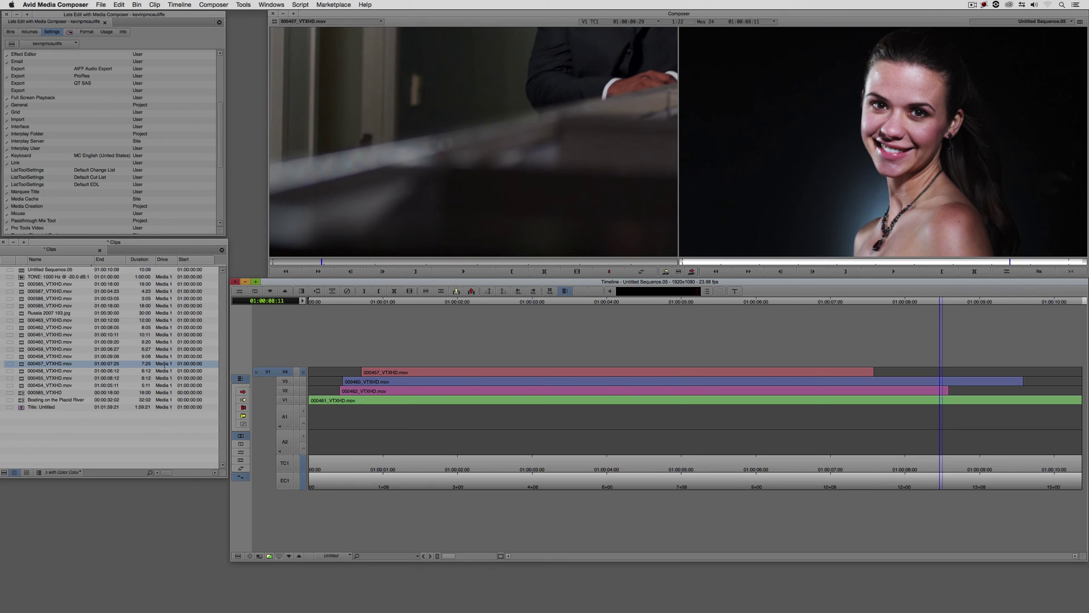
double_click(25, 371)
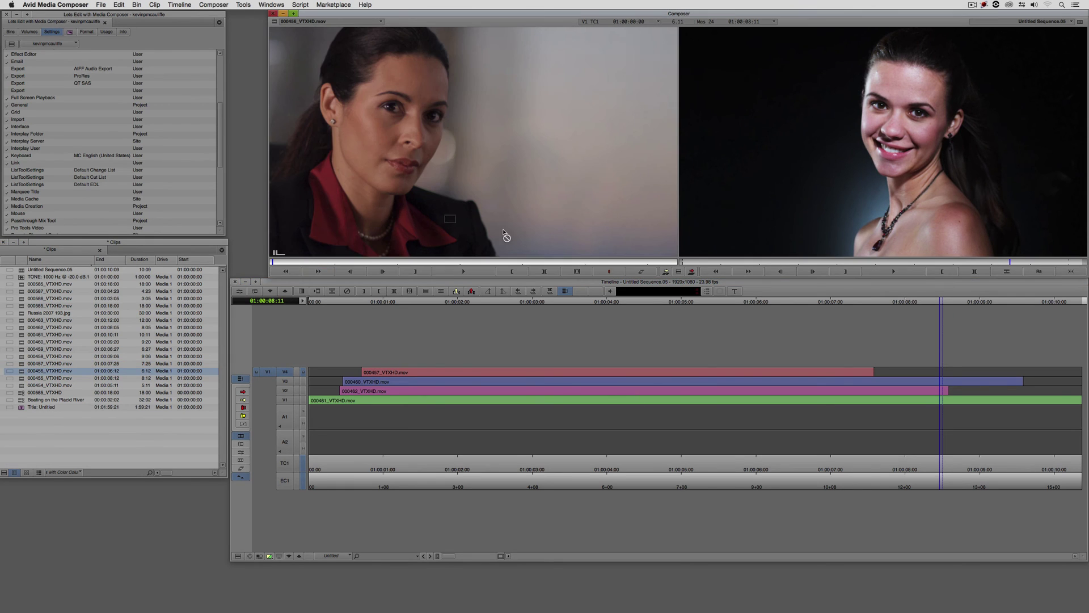
drag(506, 236, 925, 374)
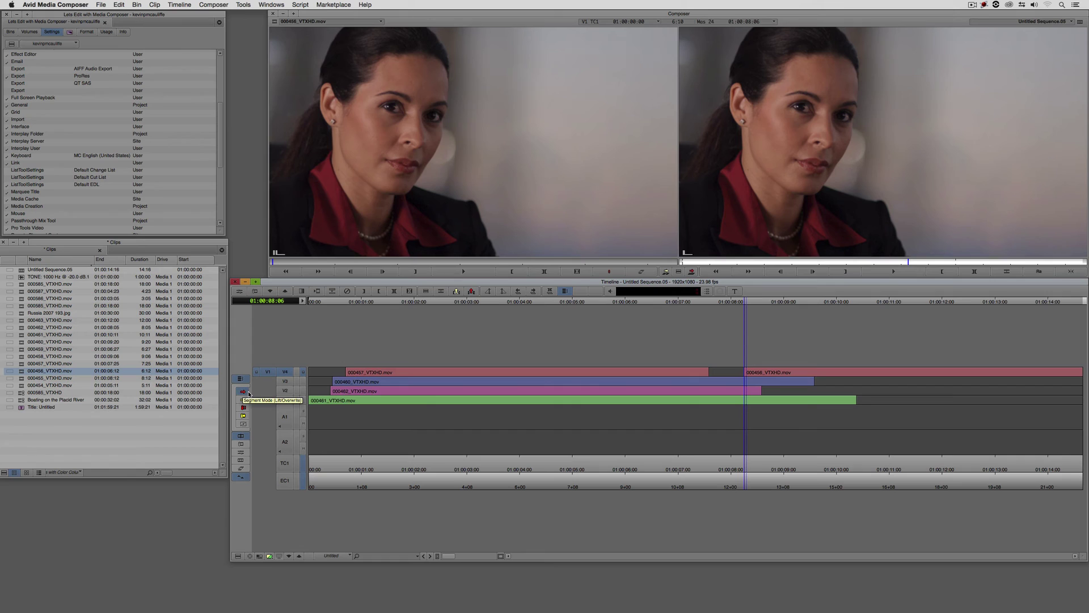
drag(785, 374, 865, 398)
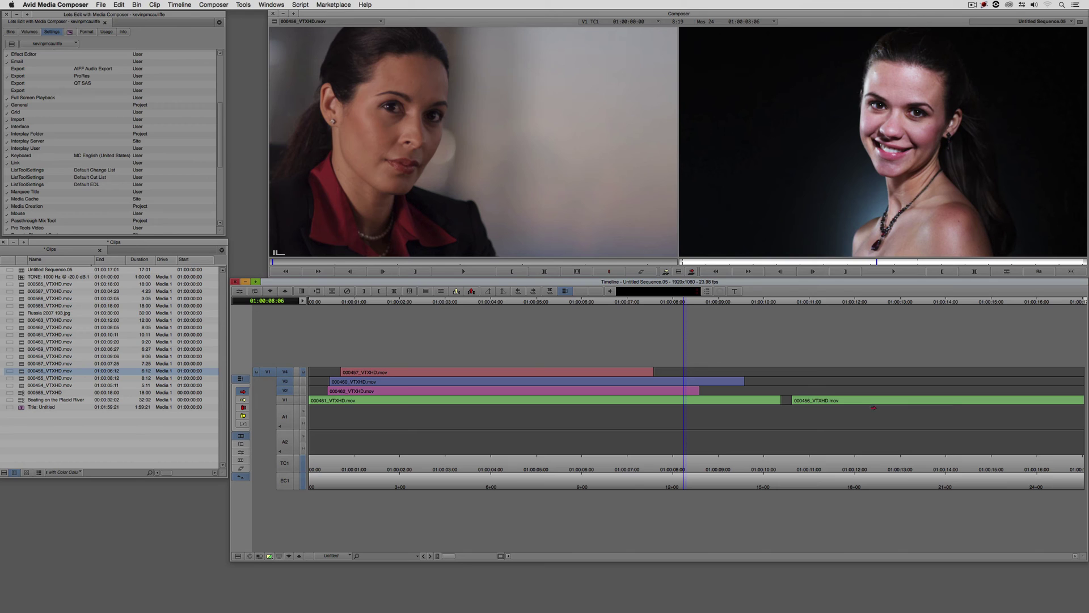
Reset the video track colours to default grey and remove clip 000456 from V1
click(286, 402)
click(238, 556)
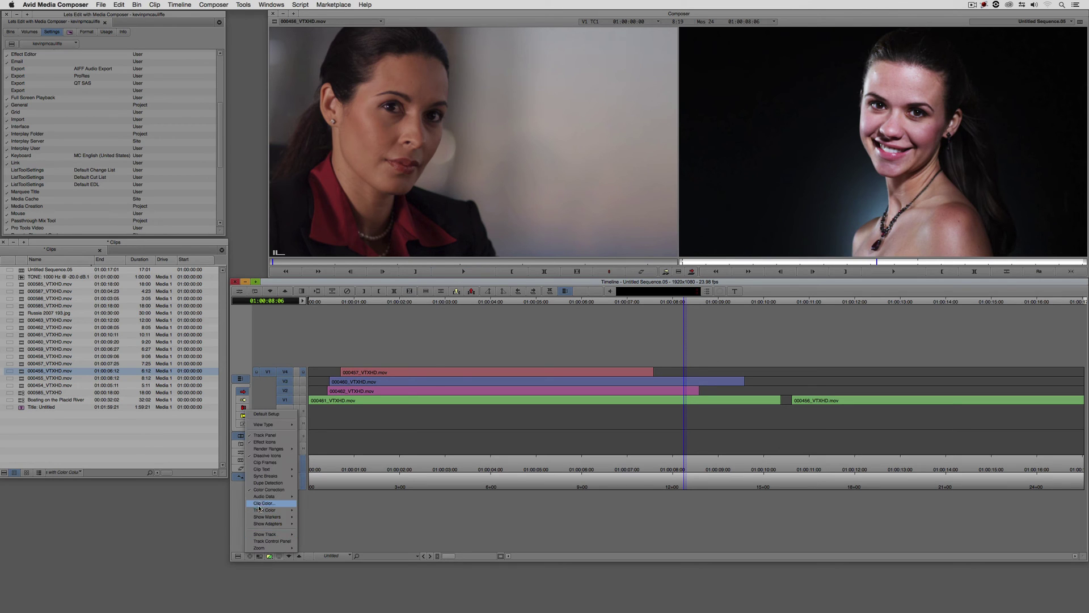
mouse_move(260, 510)
click(428, 517)
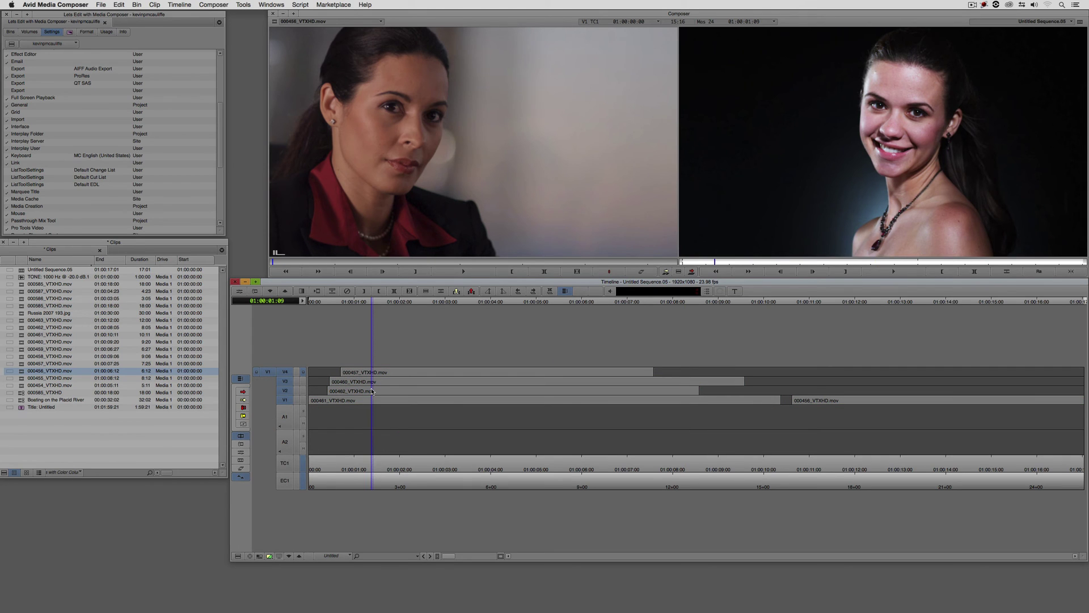
drag(372, 393, 824, 399)
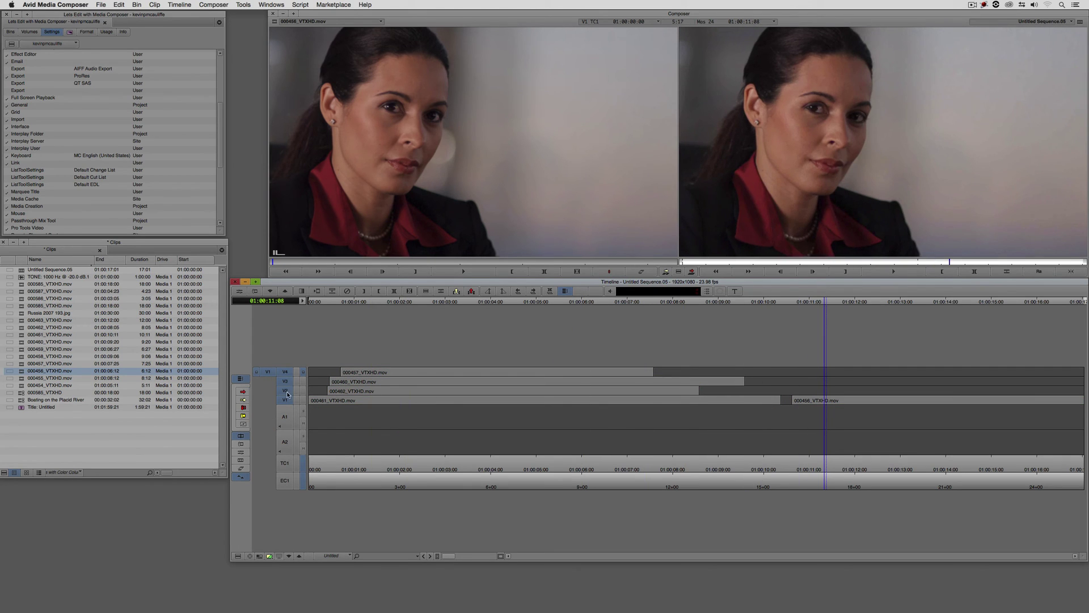
key(super+z)
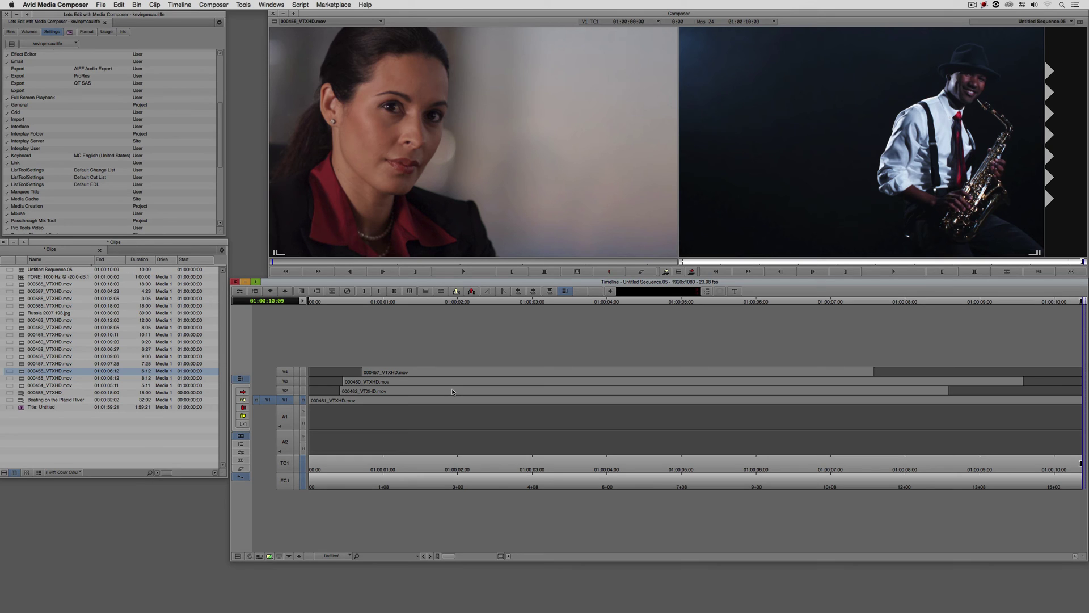
Enable Source in the timeline's Clip Color settings to show clips in source colours
click(237, 555)
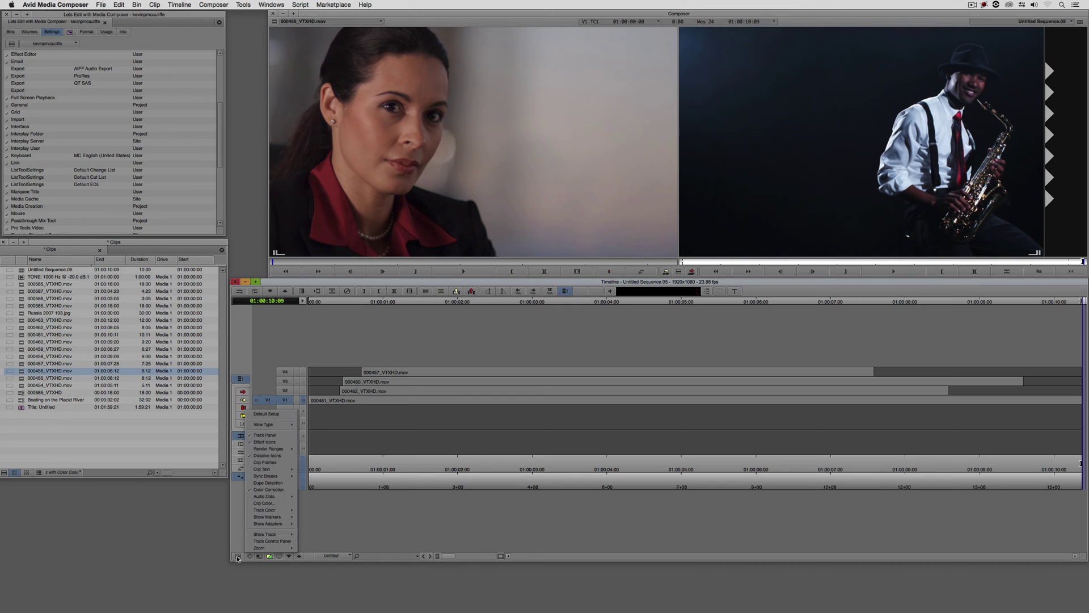
click(264, 503)
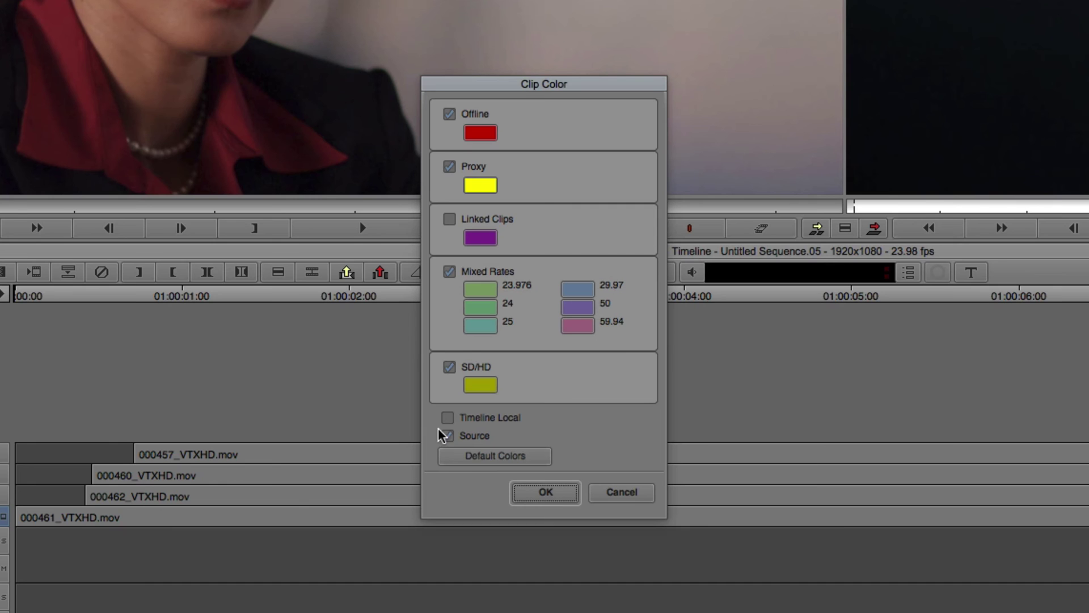
click(559, 496)
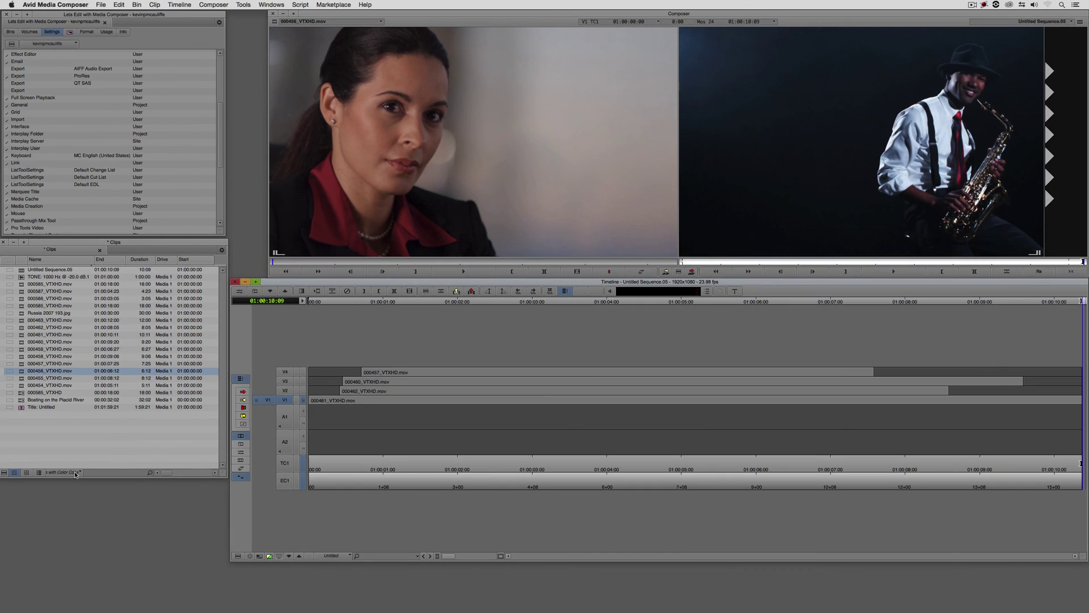
Switch the Clips bin to the plain Clips view and nudge its window slightly
click(79, 473)
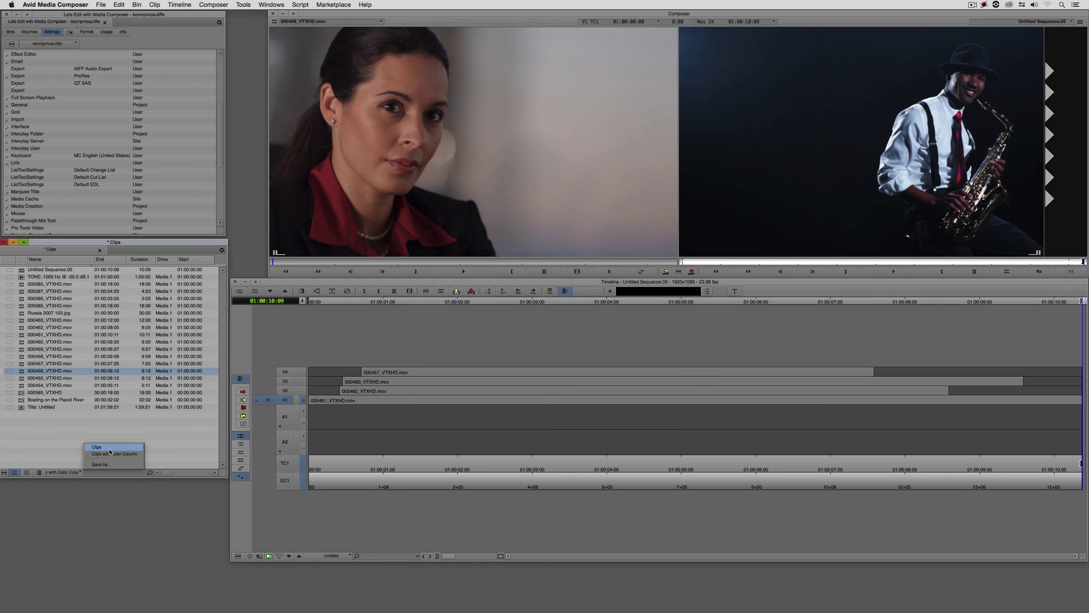
click(107, 448)
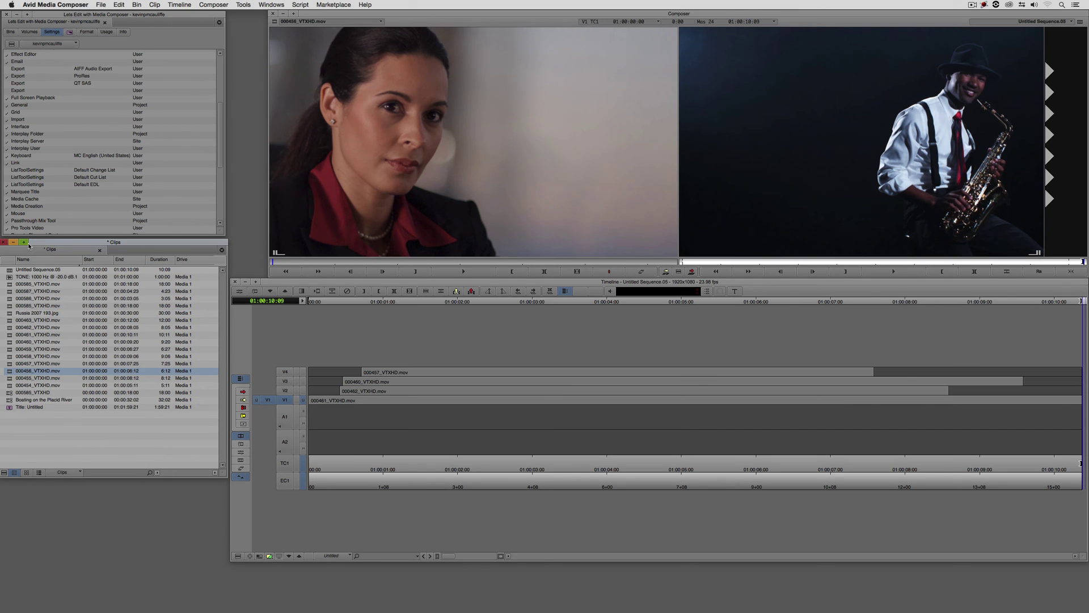
drag(28, 245, 34, 244)
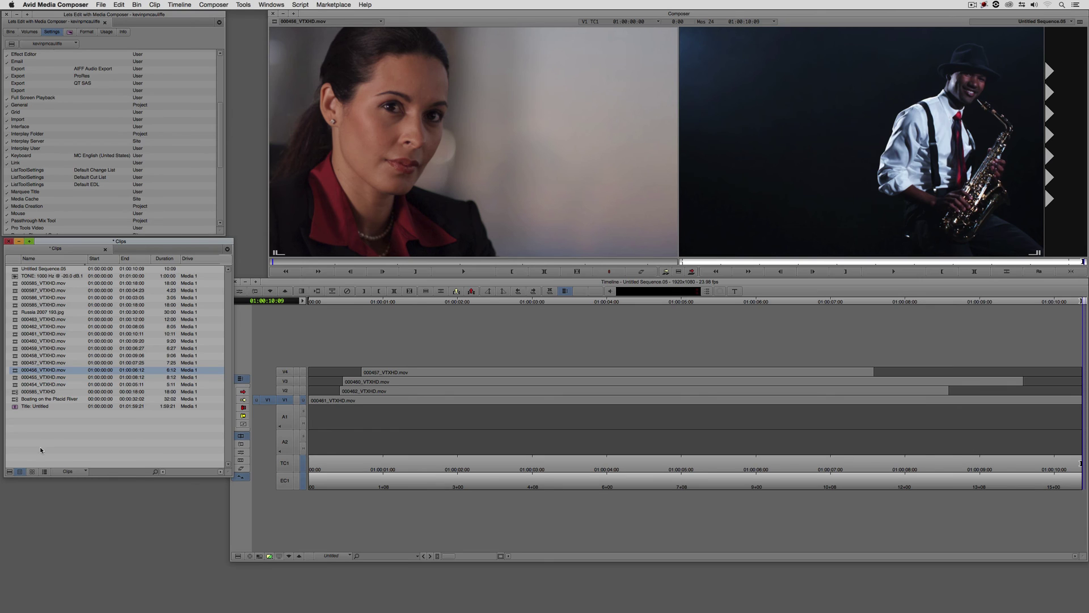
Switch the bin to Clips with Color Column and confirm its columns in Choose Columns
click(71, 472)
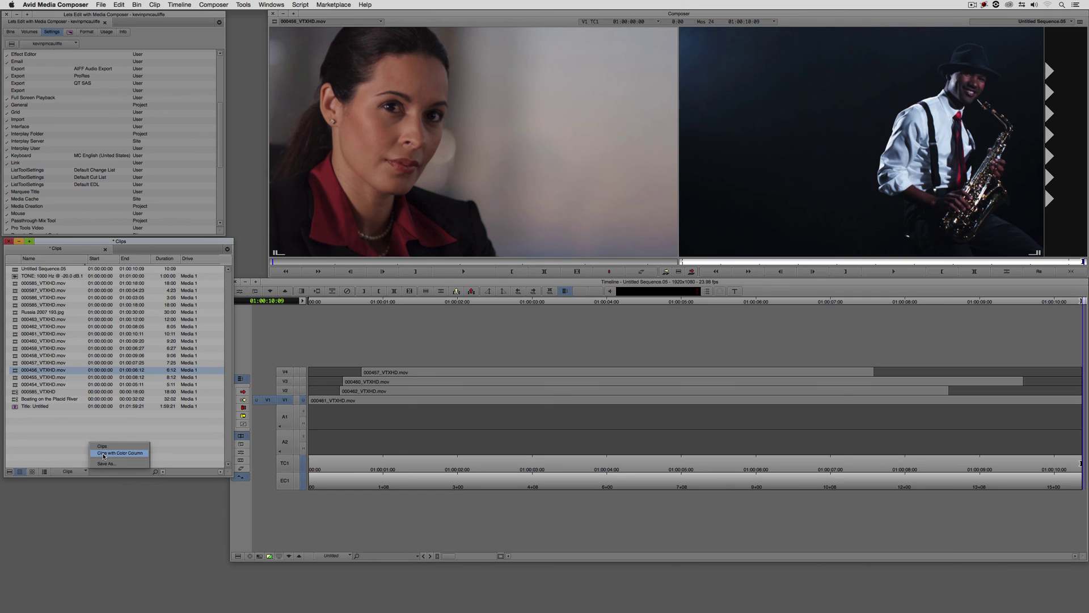
click(120, 454)
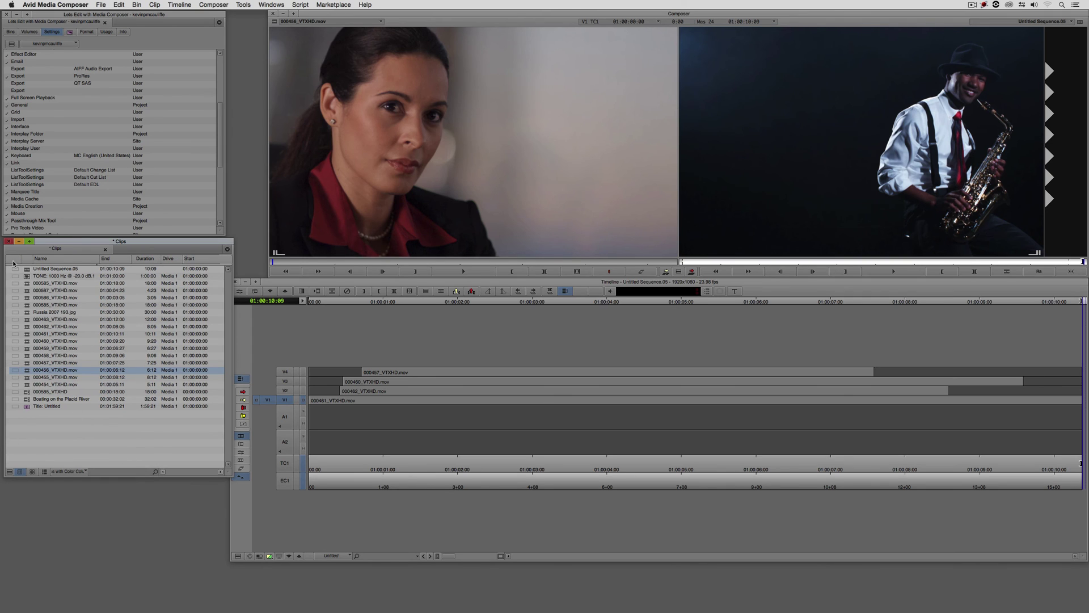
click(9, 471)
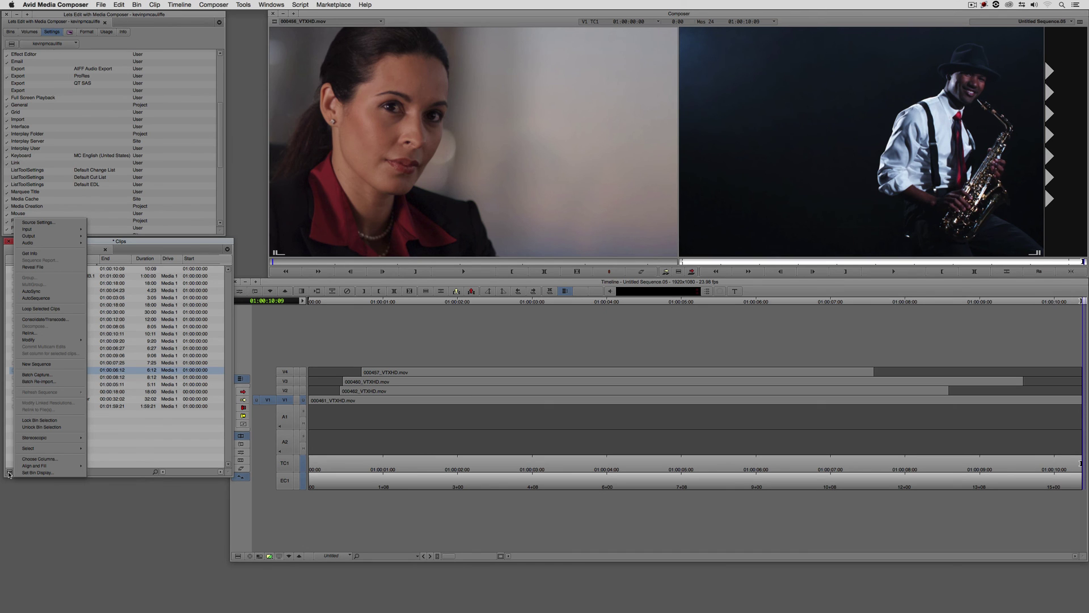
click(32, 459)
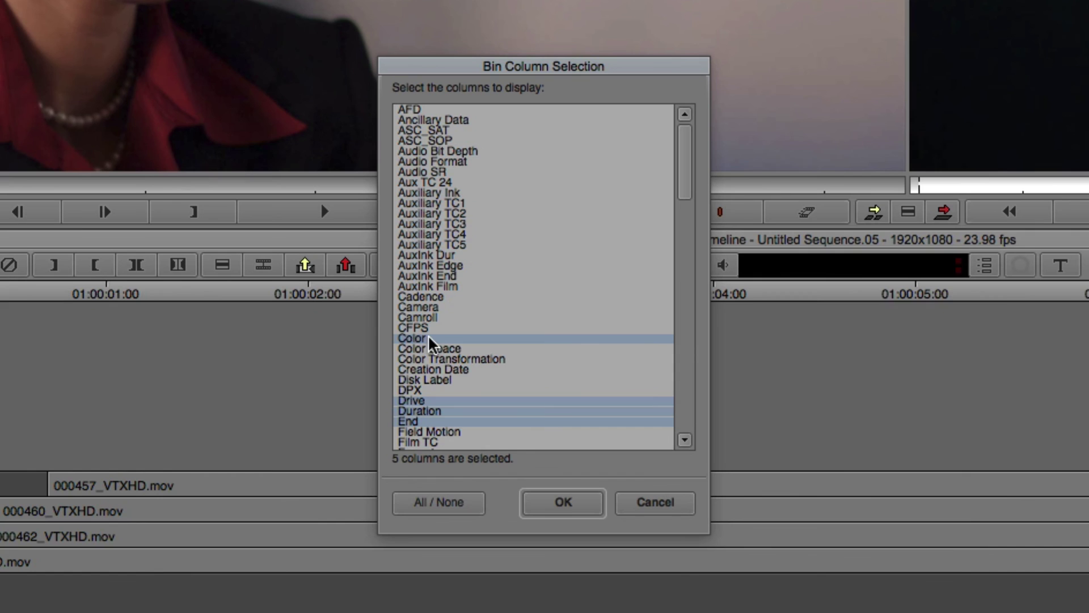
click(551, 501)
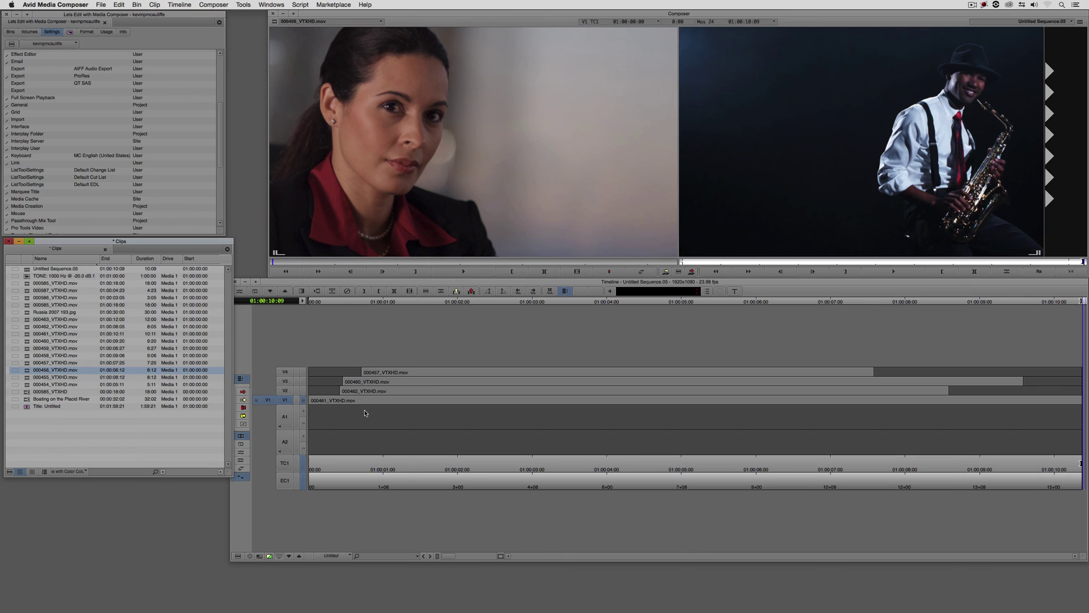
Match-frame the V1 clip 000461 to the bin and color it magenta
click(364, 413)
click(237, 556)
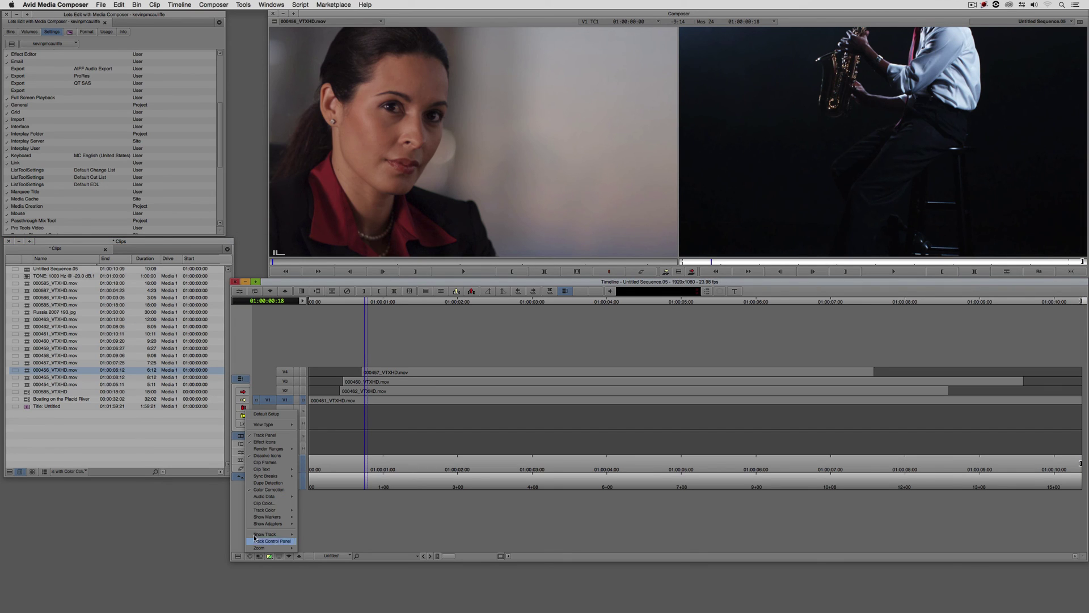
click(264, 503)
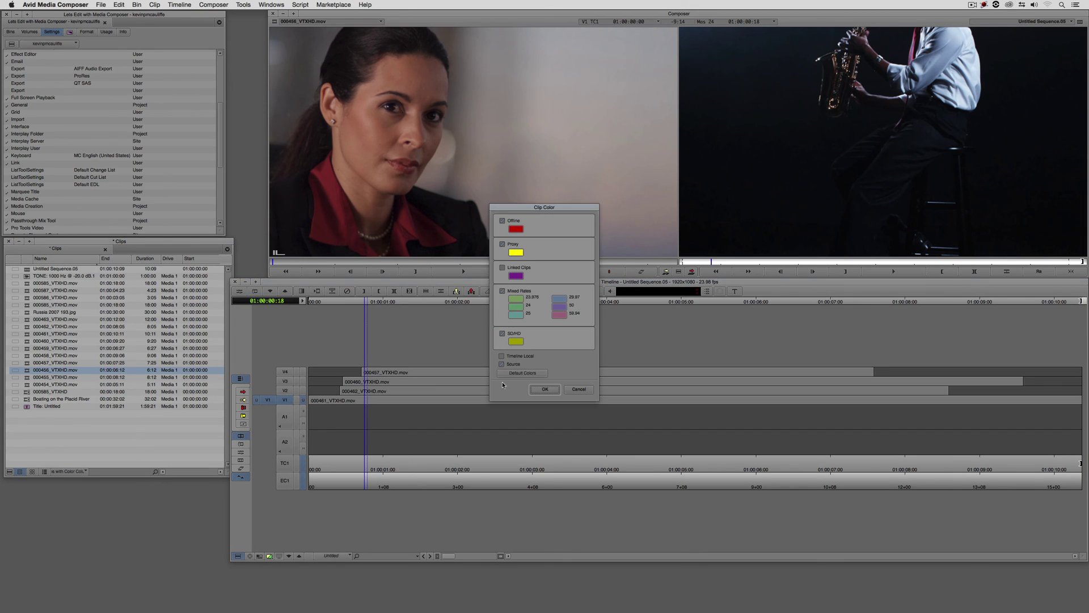
click(578, 388)
click(331, 401)
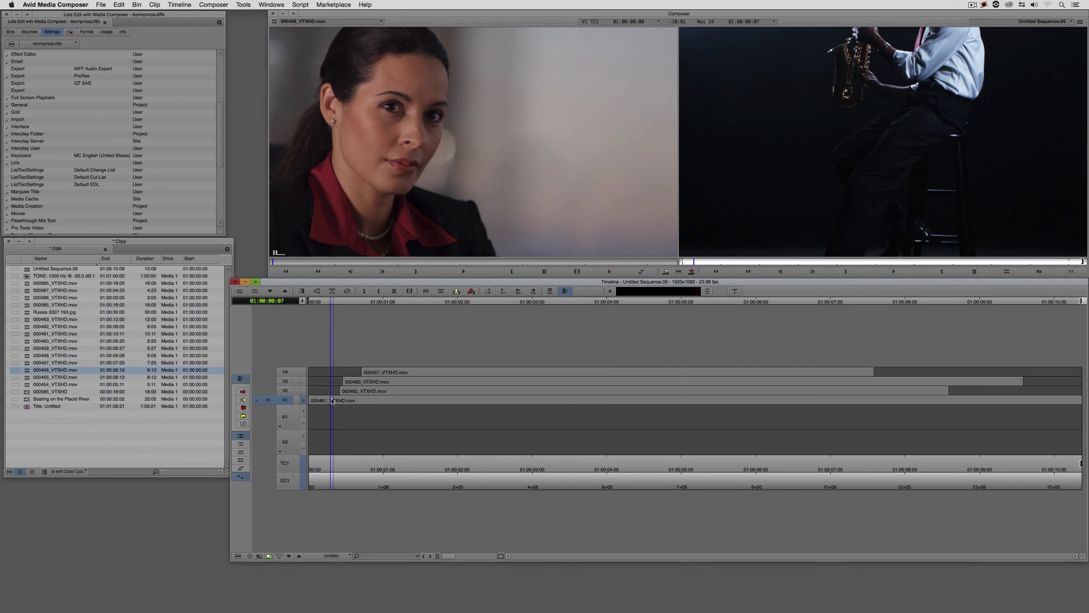
key(f)
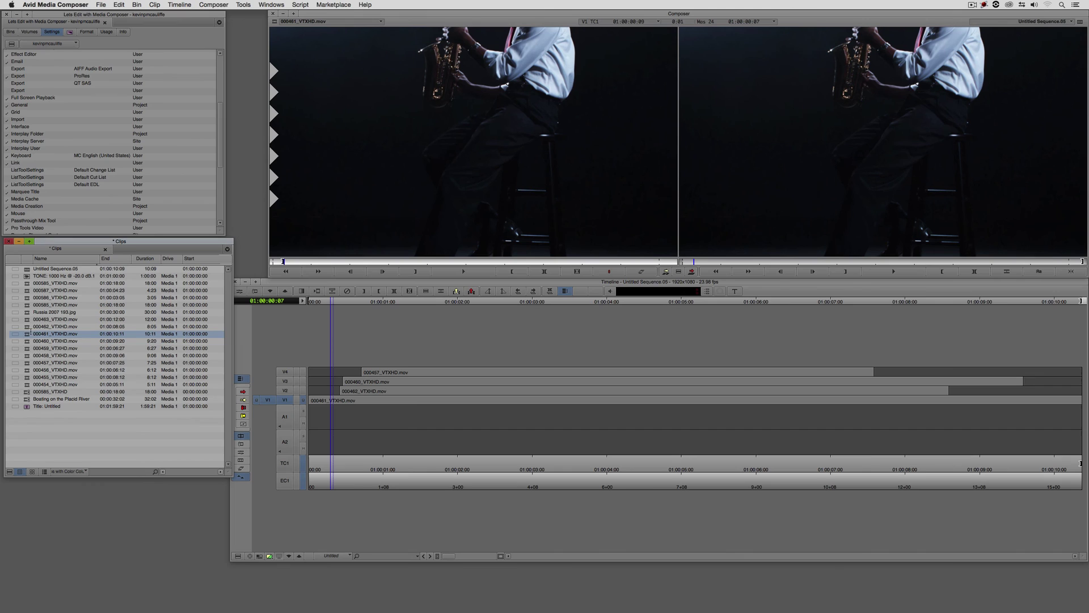
click(15, 335)
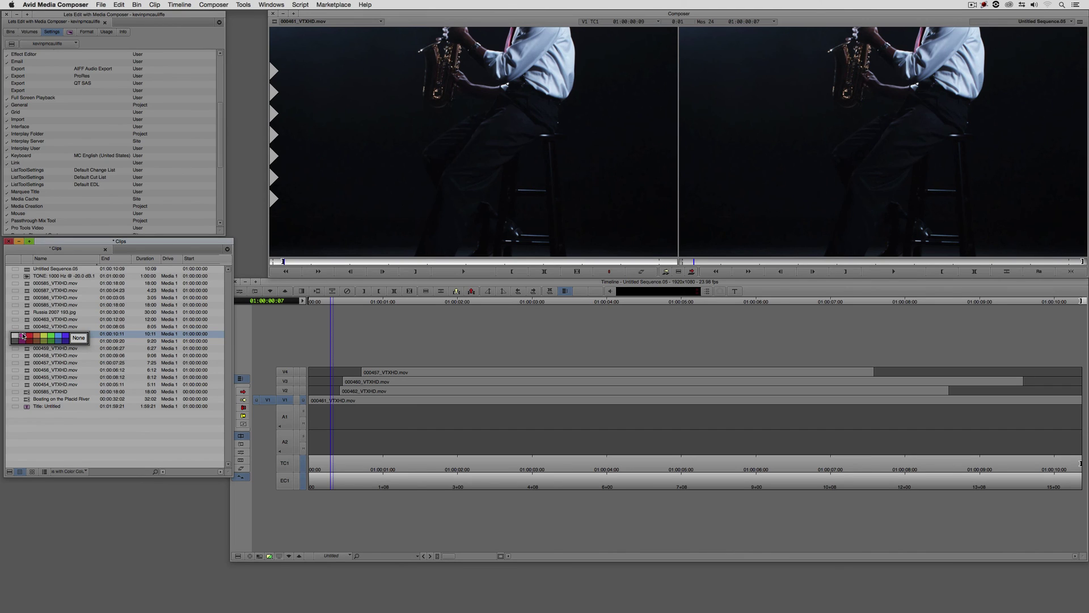
click(23, 336)
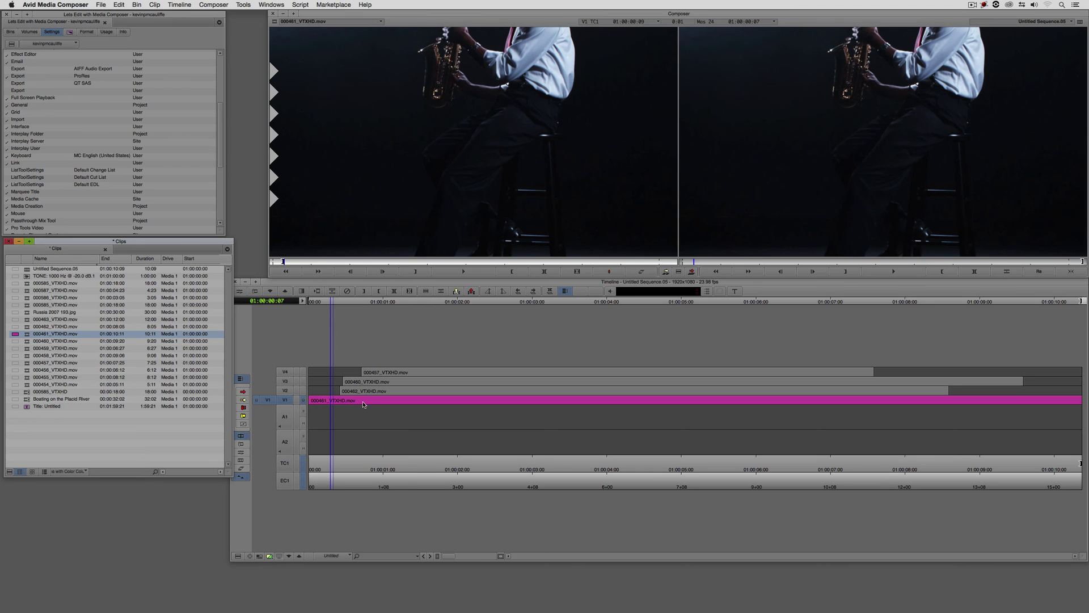
Patch V2, match-frame clip 000462 and color it red
click(288, 393)
click(356, 395)
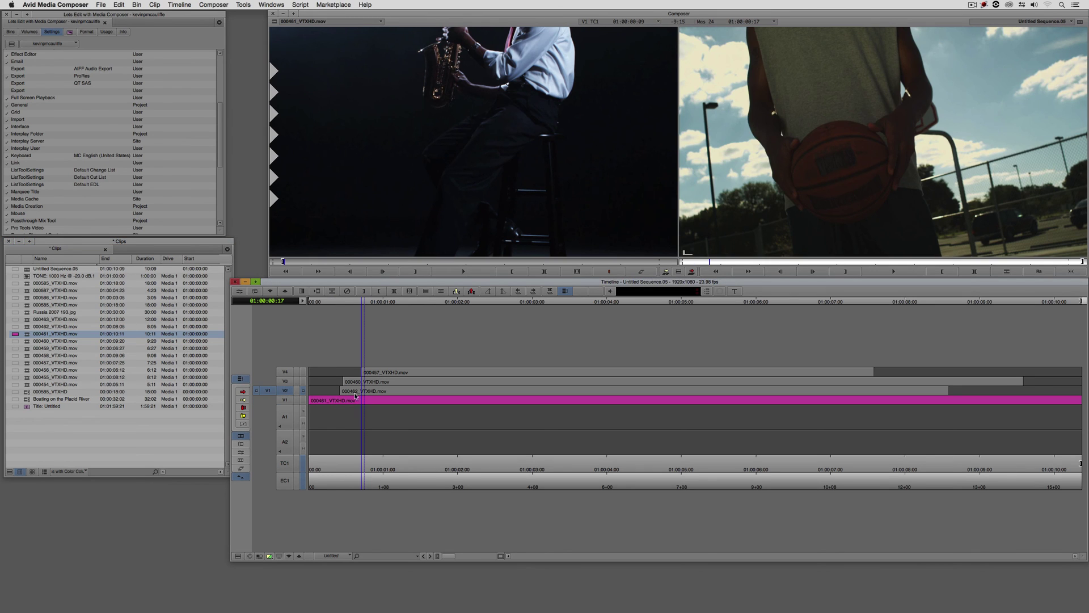
key(F4)
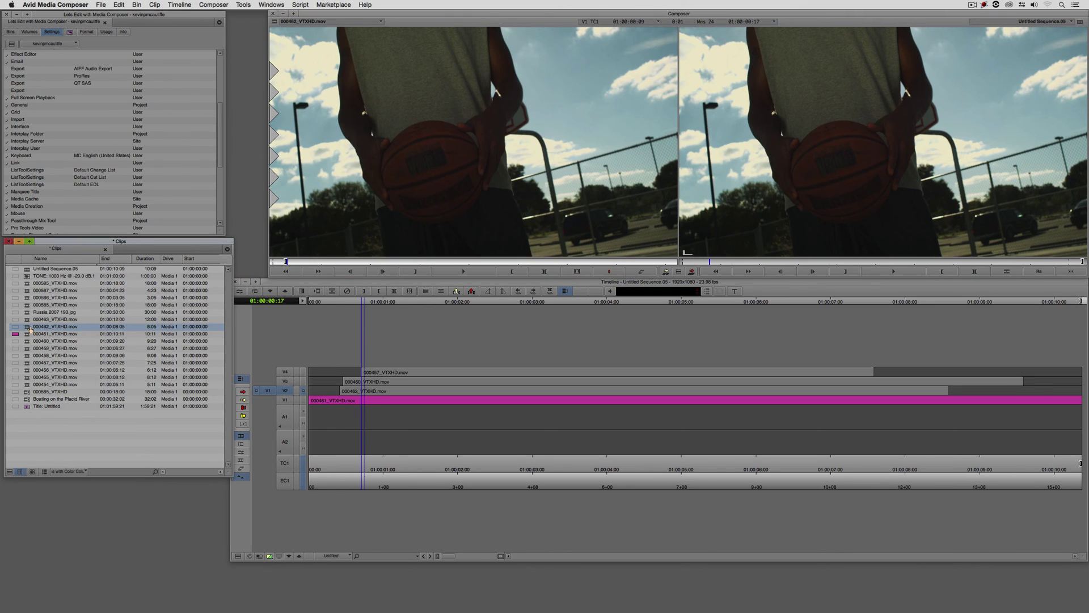
click(29, 329)
click(29, 329)
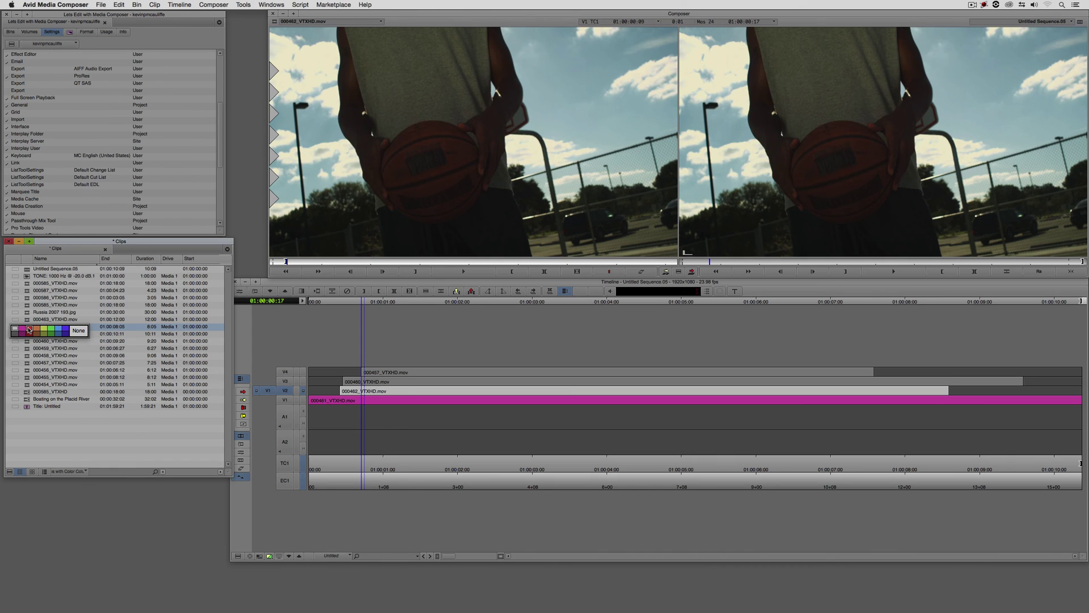
click(30, 329)
Patch V3, match-frame clip 000460 and color it orange
drag(279, 387, 287, 381)
key(F4)
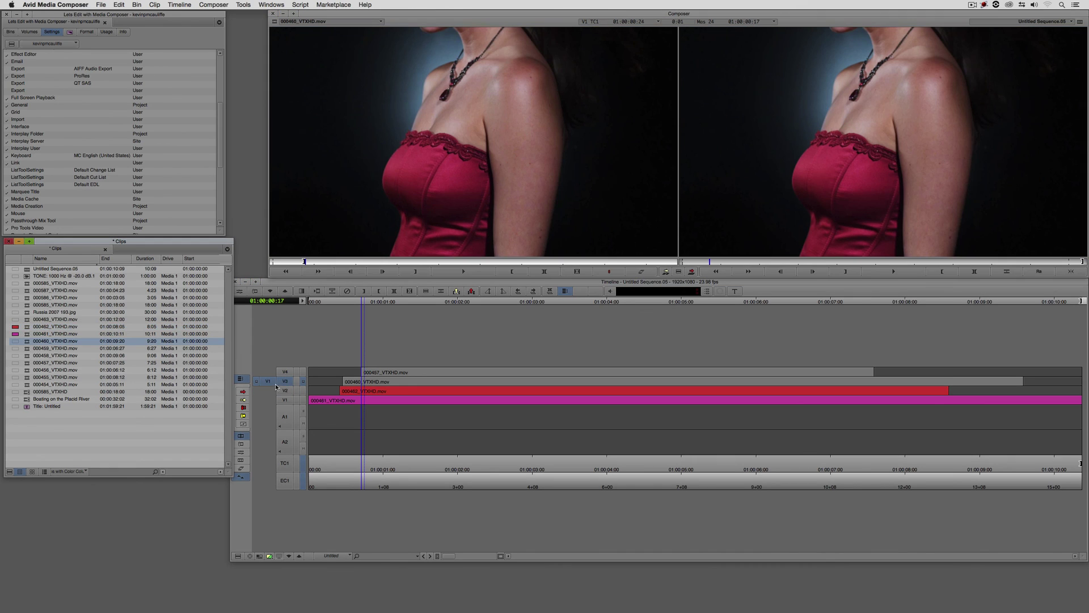
click(20, 341)
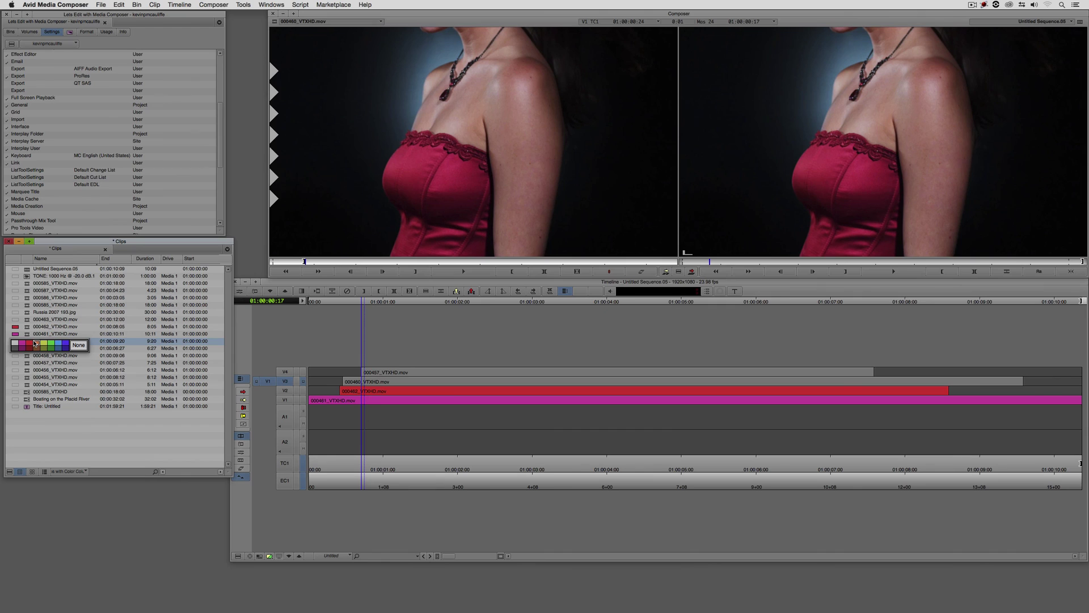
click(36, 342)
Patch V4, match-frame clip 000457 and color it yellow
click(286, 372)
key(space)
click(287, 372)
click(286, 383)
key(F4)
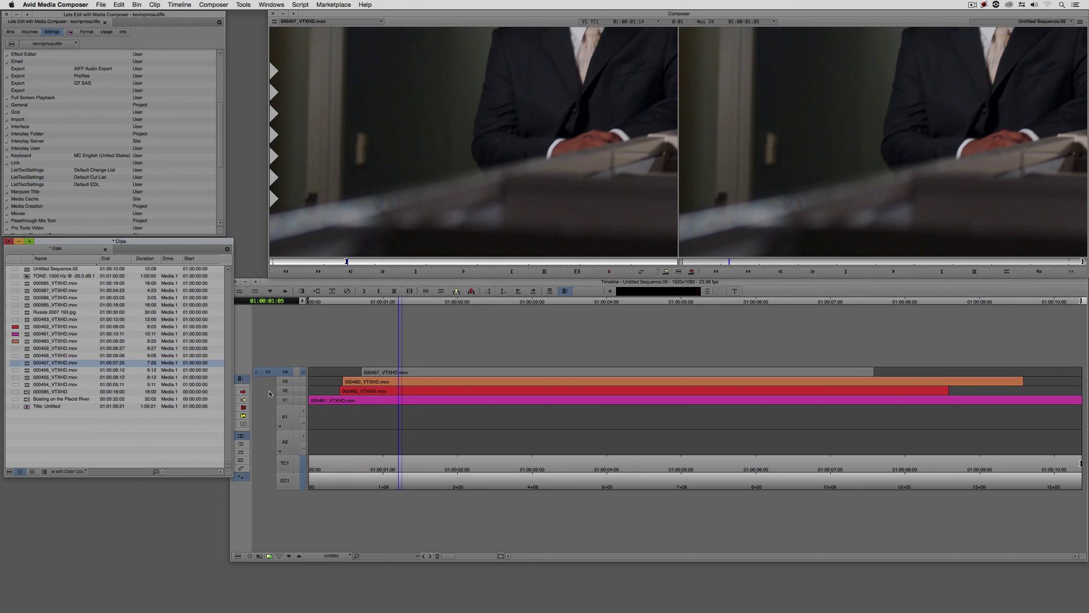
click(27, 365)
click(44, 364)
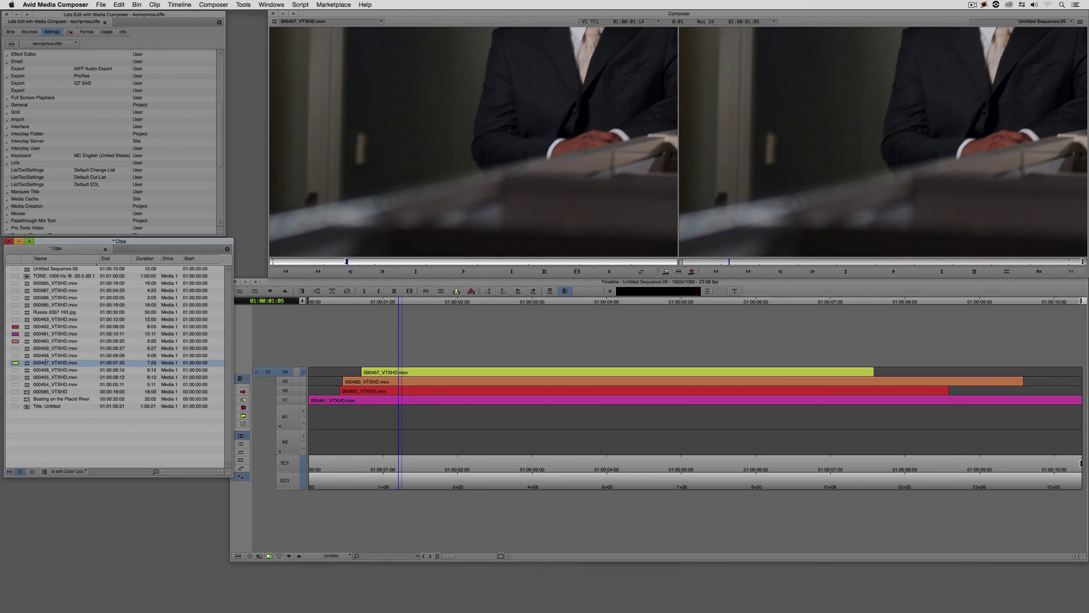
click(423, 400)
In Segment Mode, drag yellow clip 000457 from V4 onto V3 after orange 000460
drag(423, 399, 794, 409)
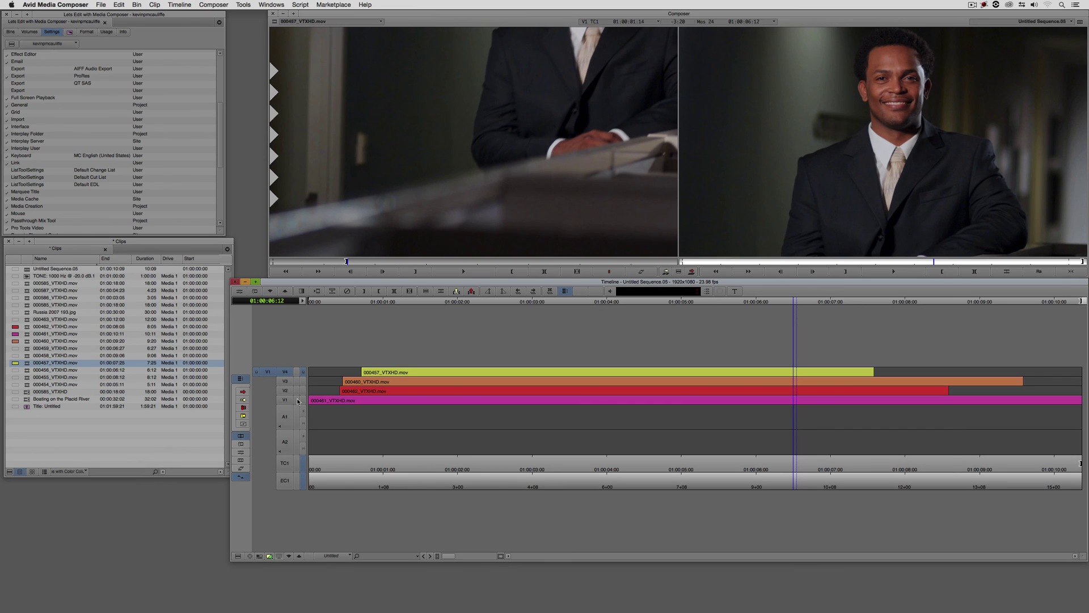
click(242, 391)
drag(784, 371, 1046, 386)
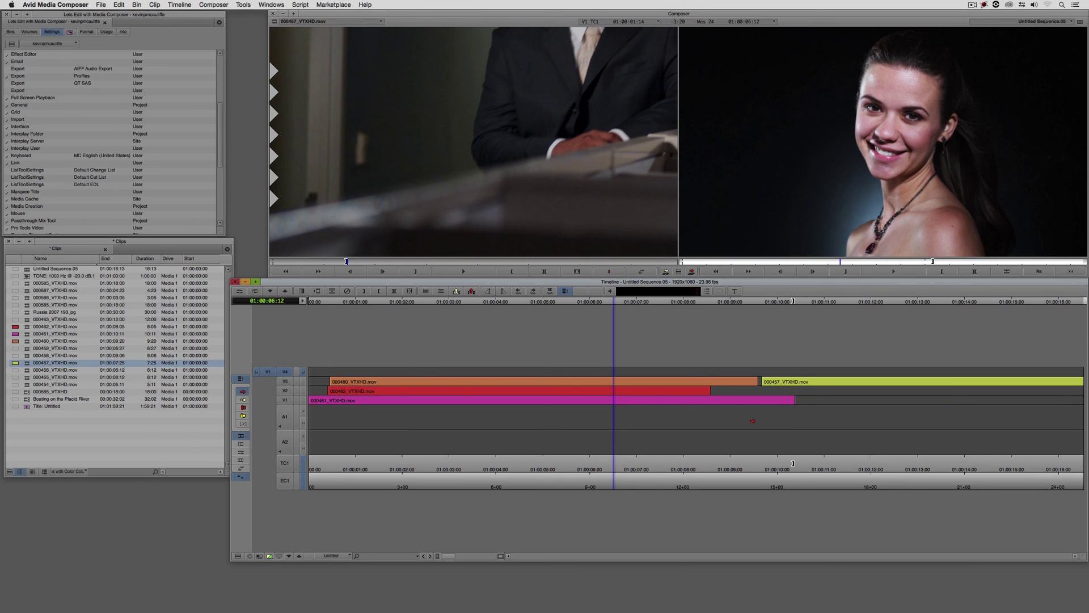